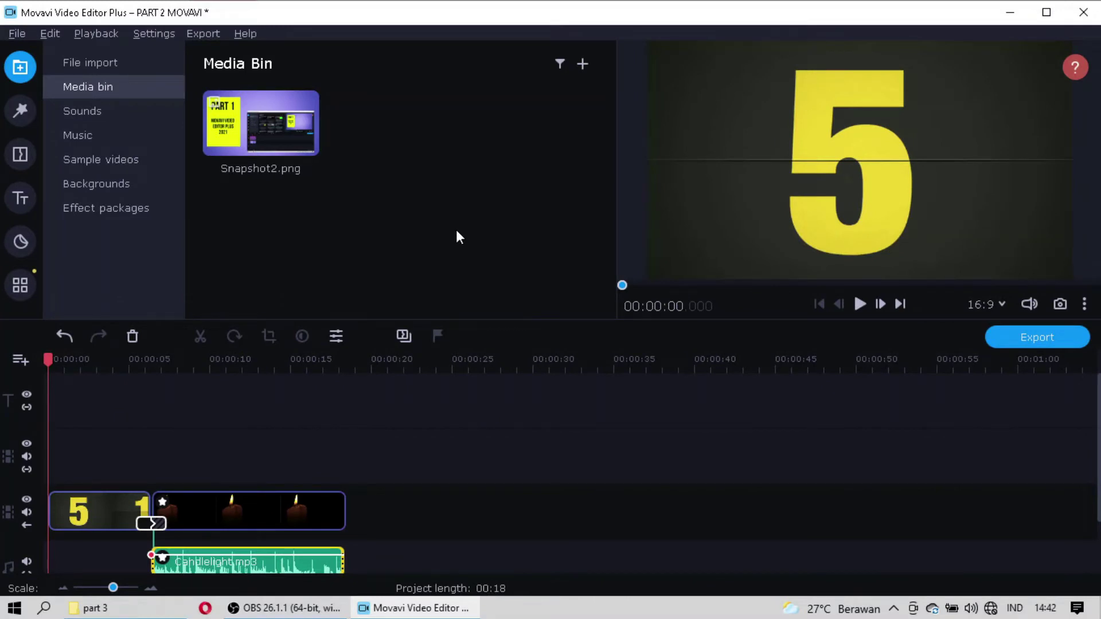
Step: Open the Equalizer for the Candlelight.mp3 clip on the audio track
left_click(20, 285)
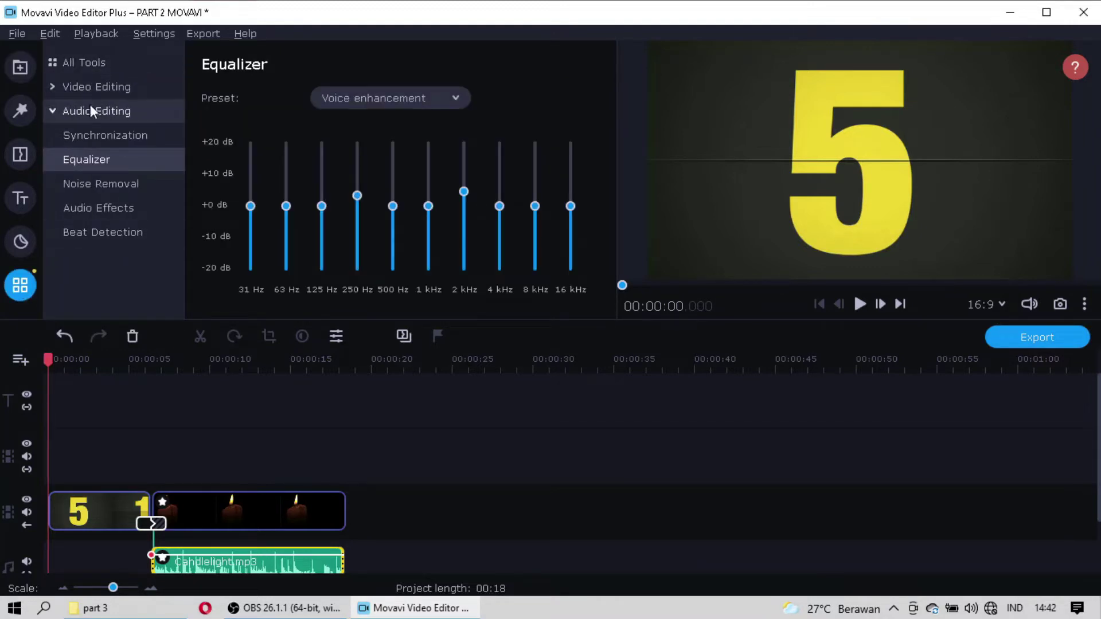
left_click(107, 111)
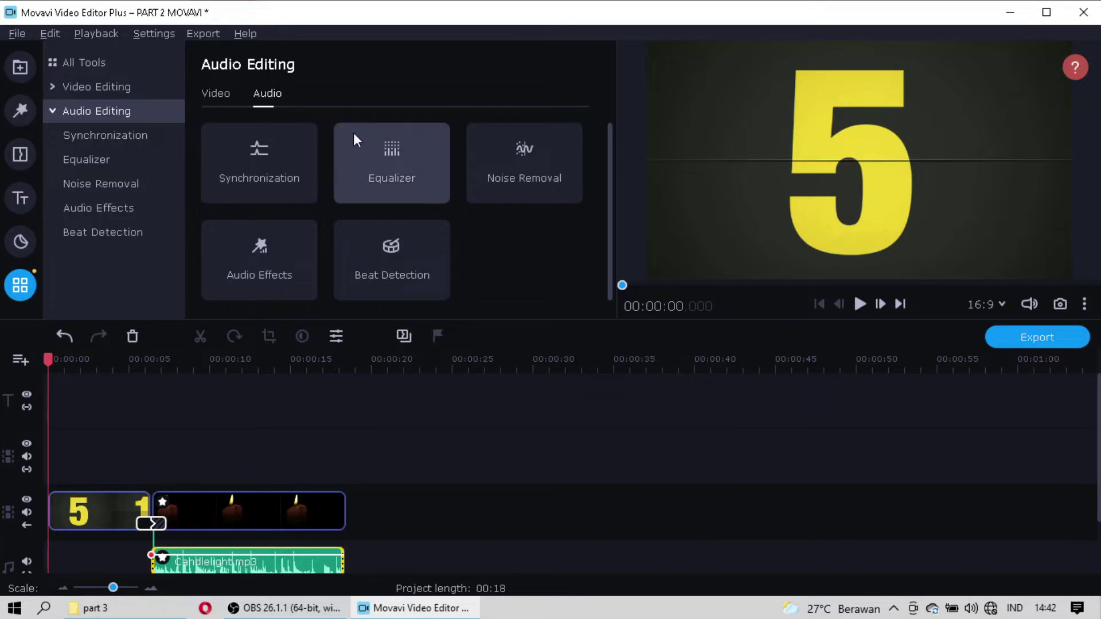
left_click(407, 175)
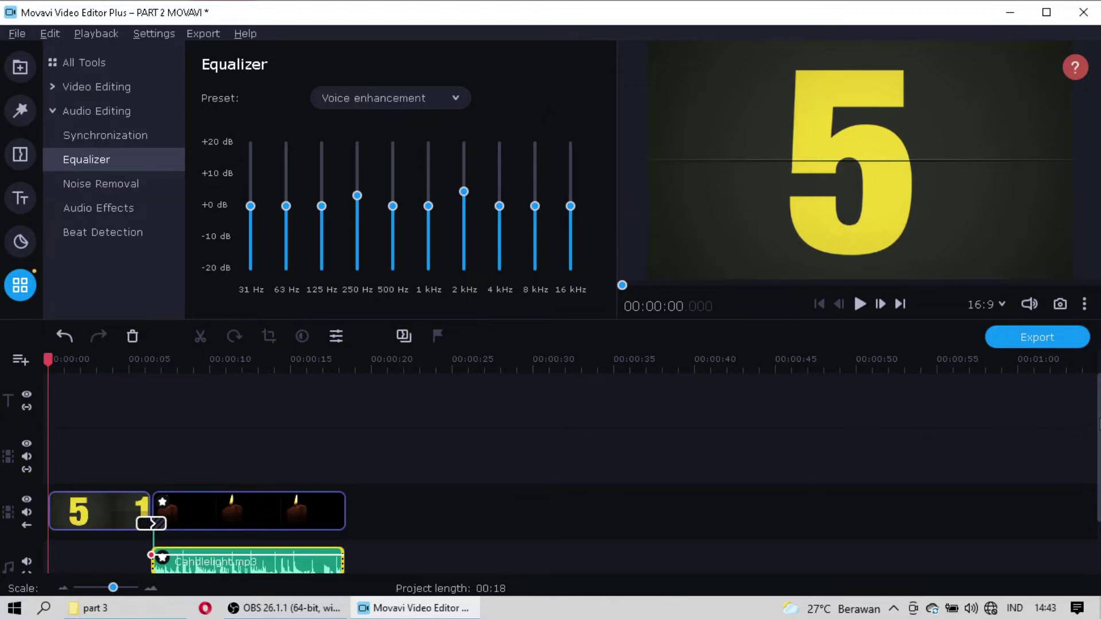
left_click(1095, 427)
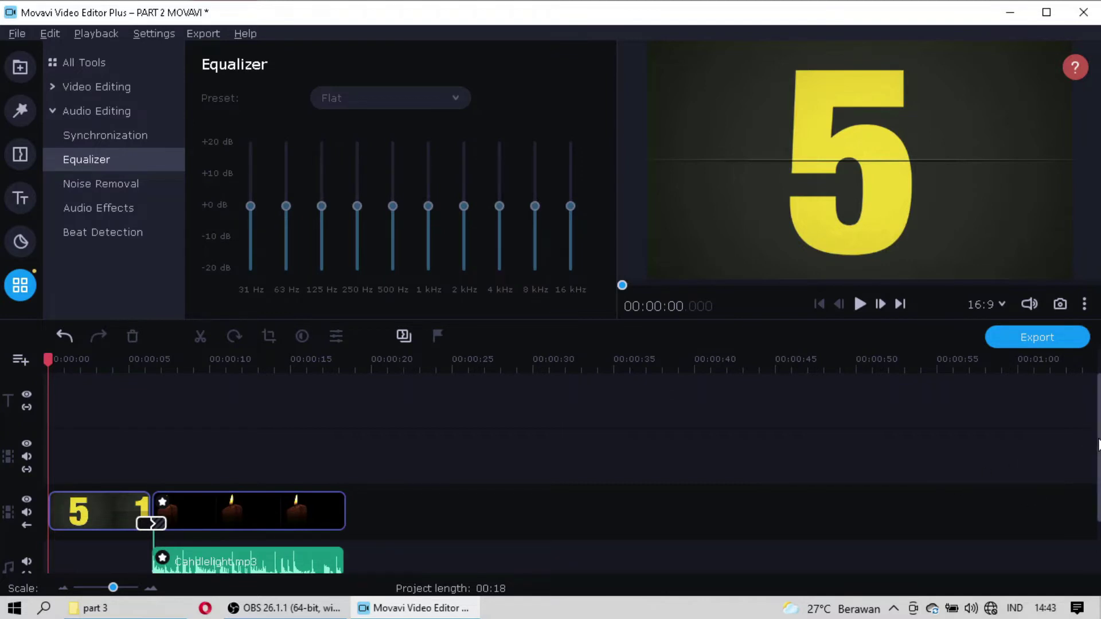
scroll(1095, 444, "down", 1)
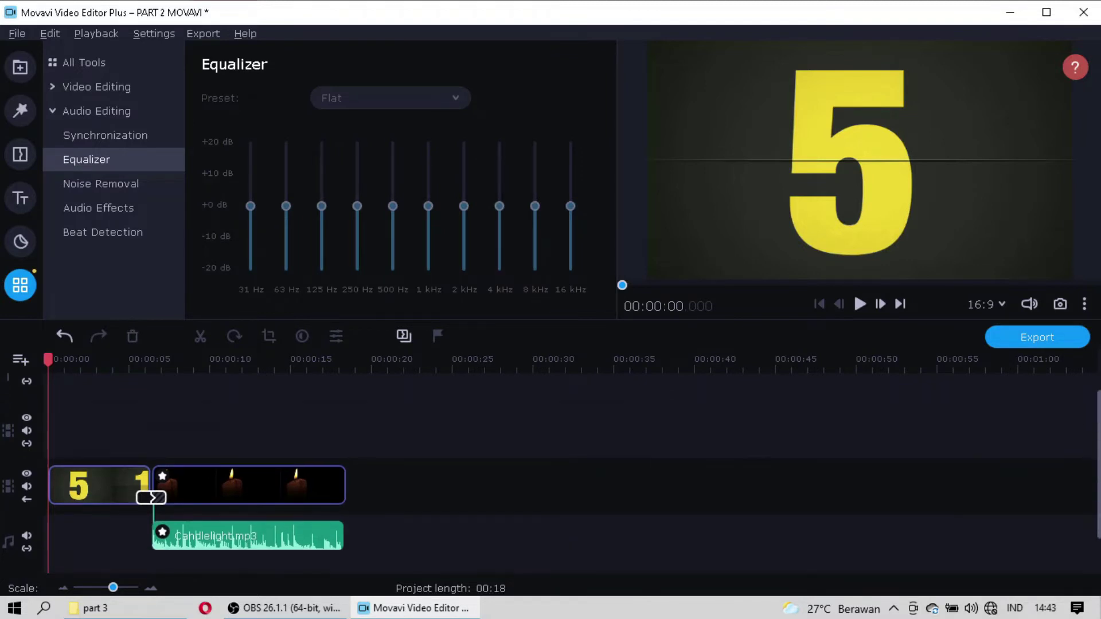
left_click(271, 531)
double_click(292, 532)
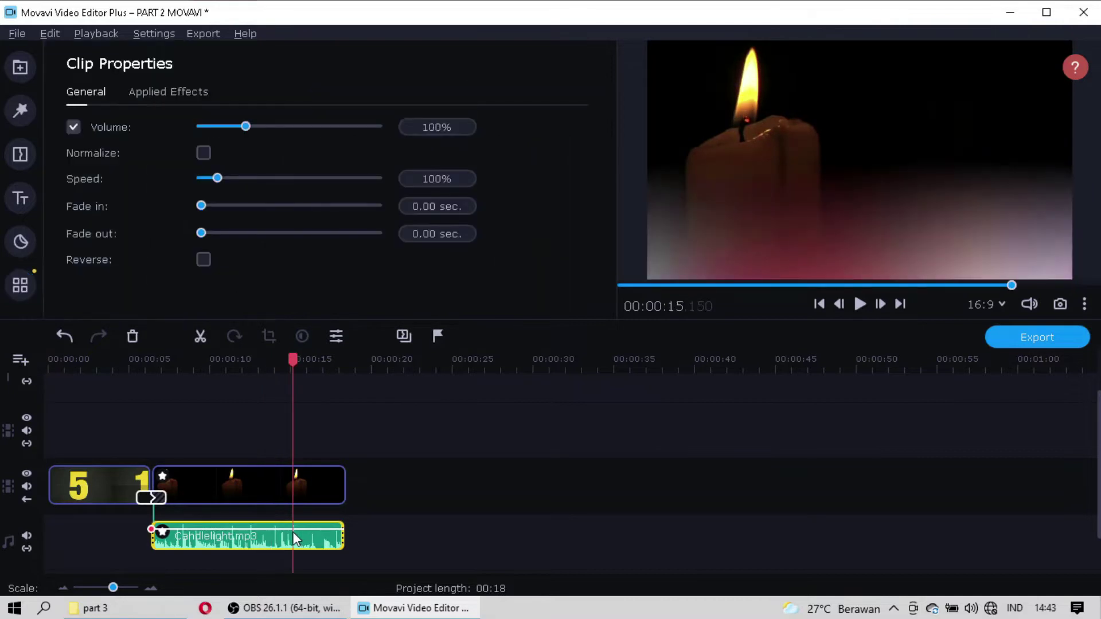
left_click(29, 284)
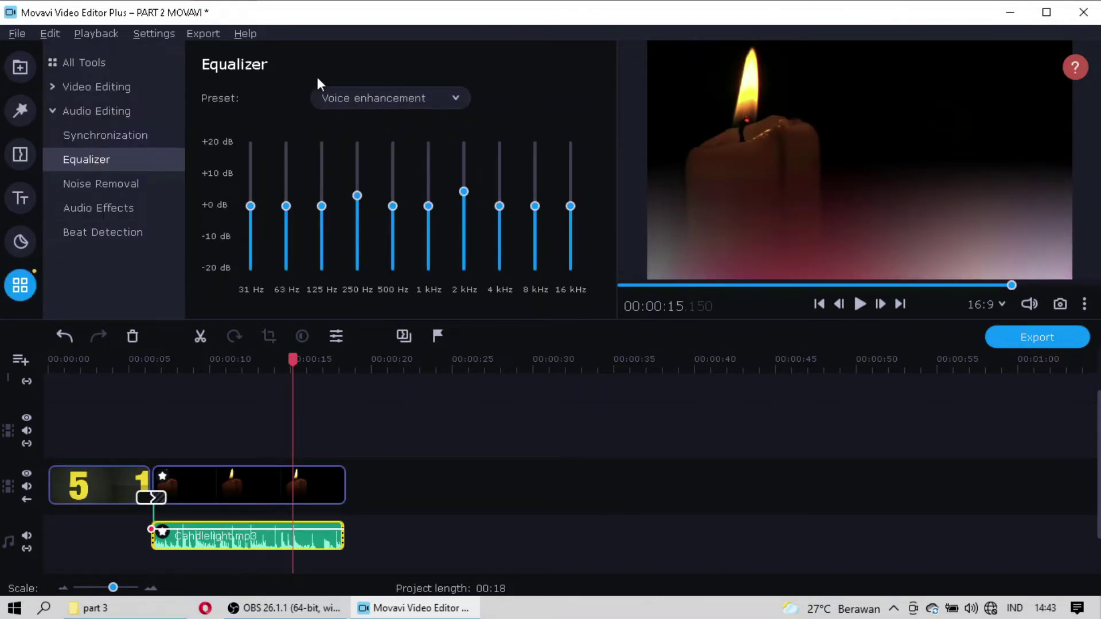
Step: Set the Candlelight.mp3 clip's equalizer preset to Flat and play the project from the start
left_click(454, 102)
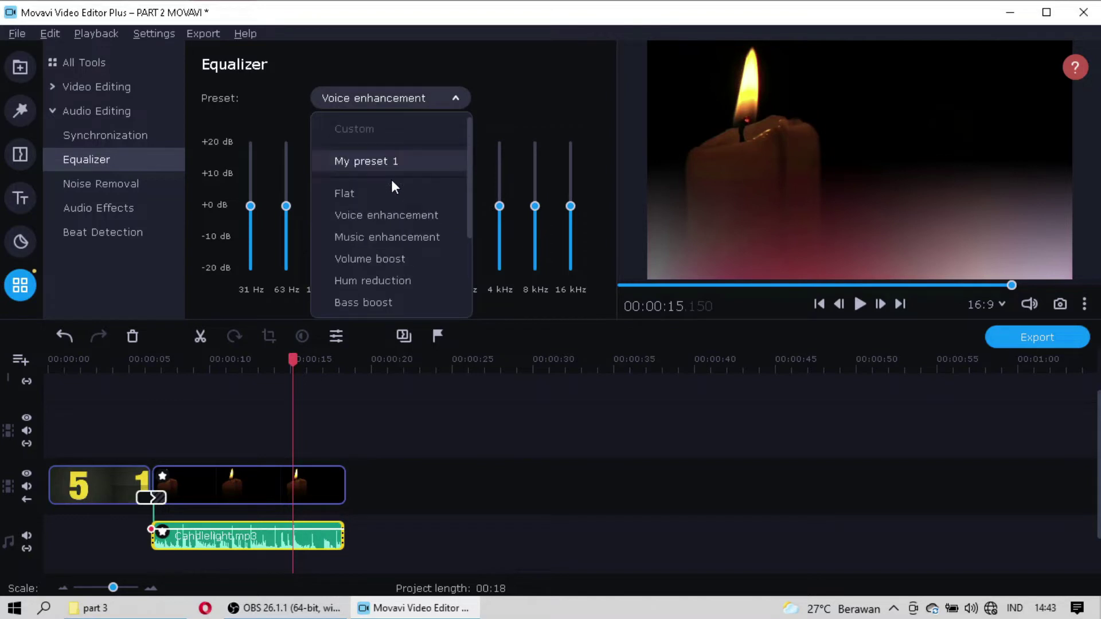
scroll(391, 180, "down", 3)
scroll(388, 182, "up", 1)
scroll(385, 218, "down", 2)
scroll(385, 252, "up", 5)
scroll(379, 174, "up", 2)
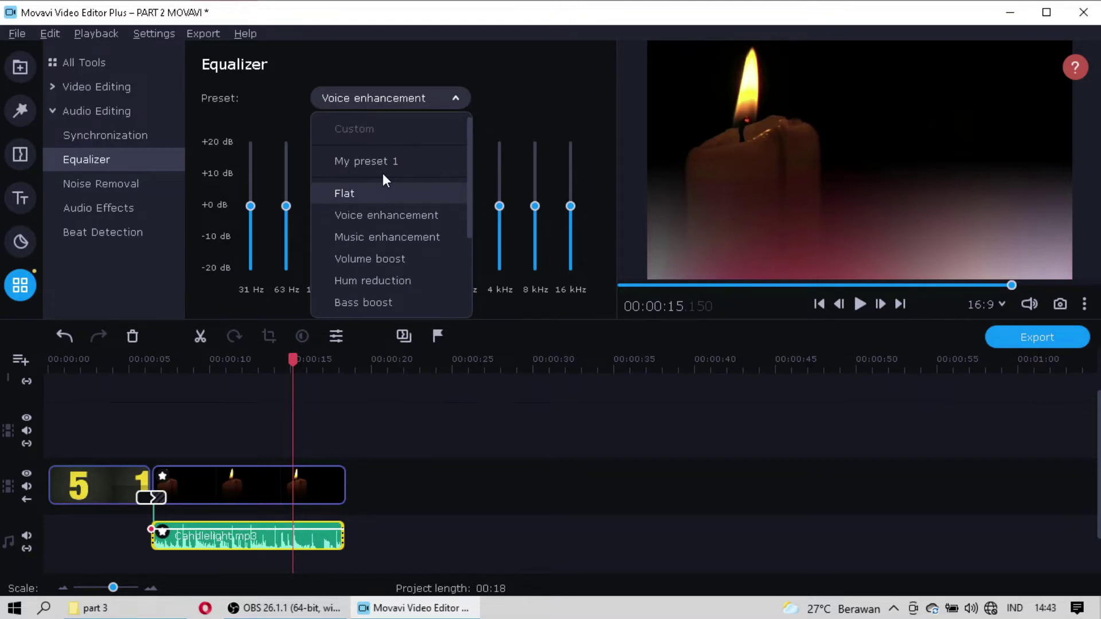
left_click(360, 197)
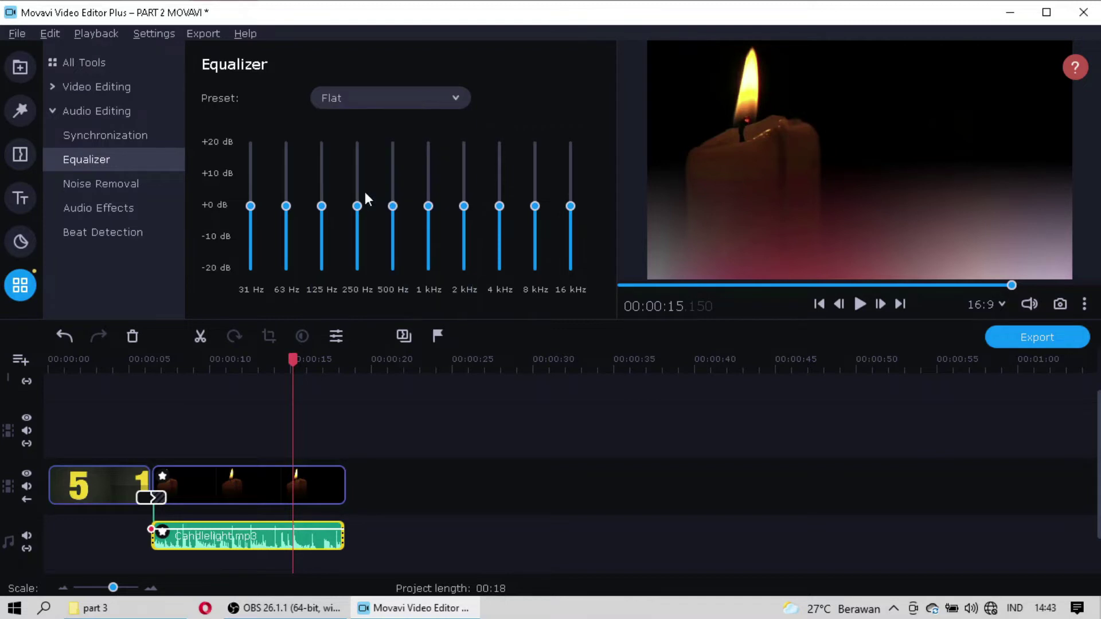
left_click(859, 305)
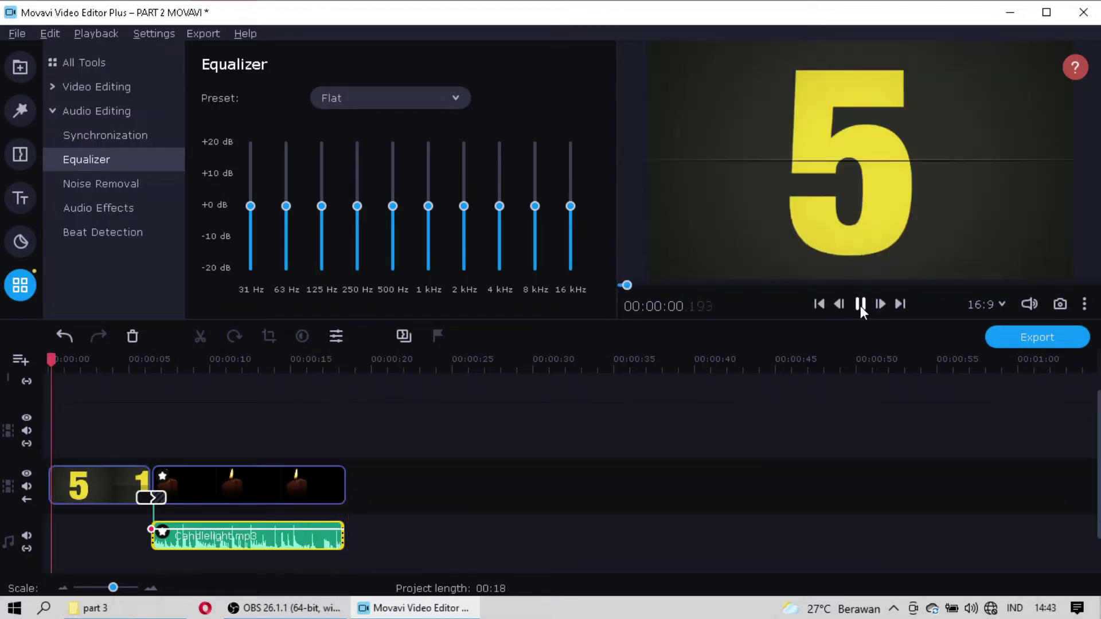
Step: Set the audio clip's equalizer preset to Volume boost and preview the sound from about 7 seconds
left_click(164, 523)
left_click(449, 96)
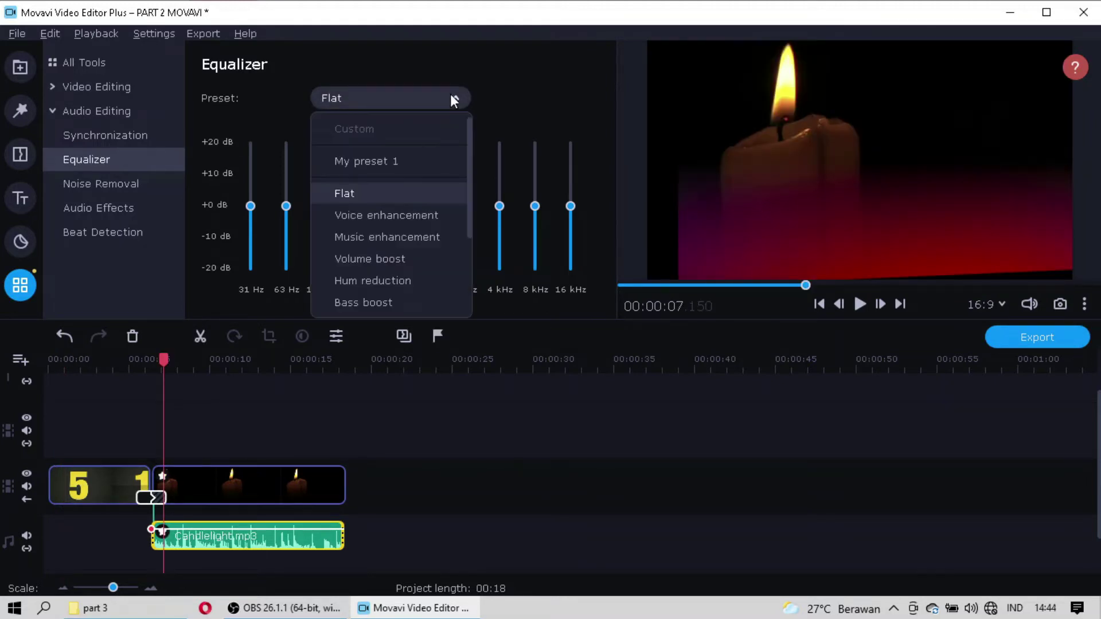
left_click(375, 259)
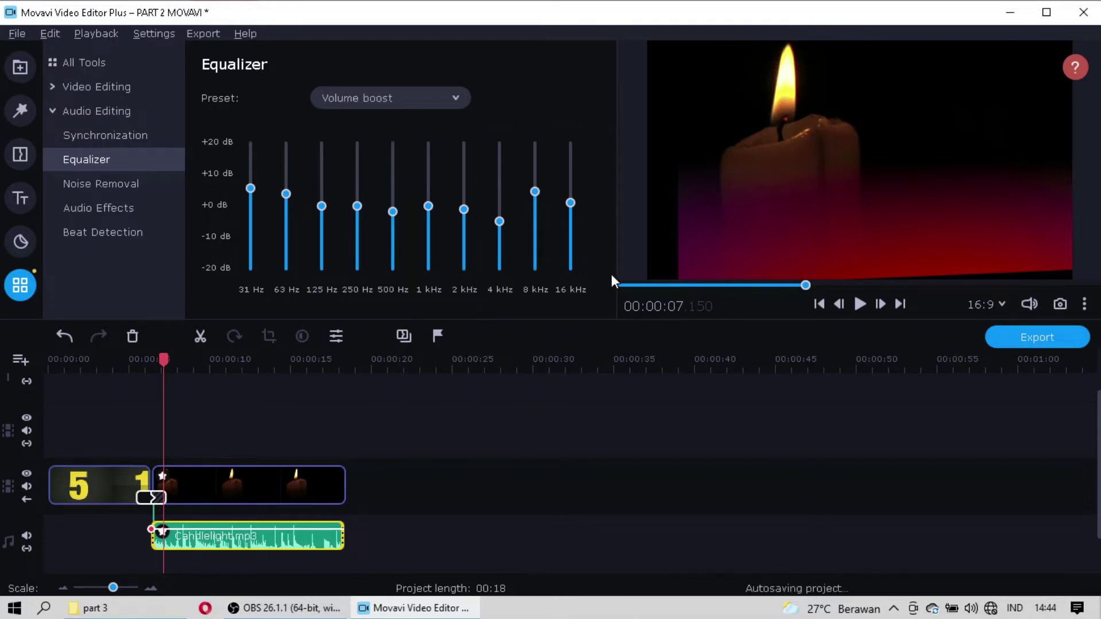
left_click(861, 301)
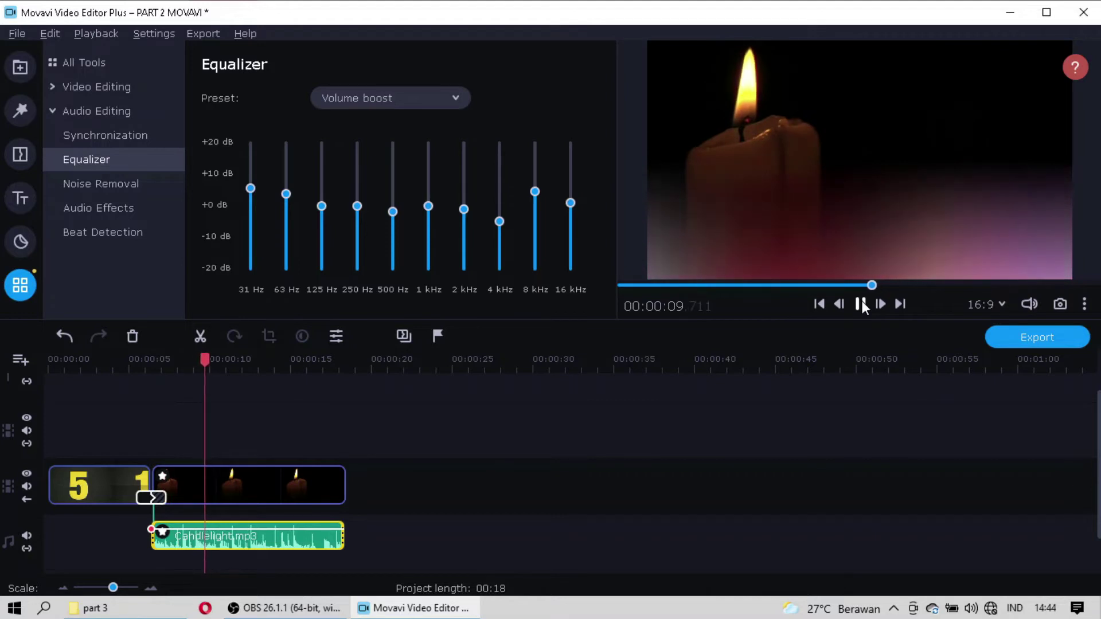
left_click(861, 302)
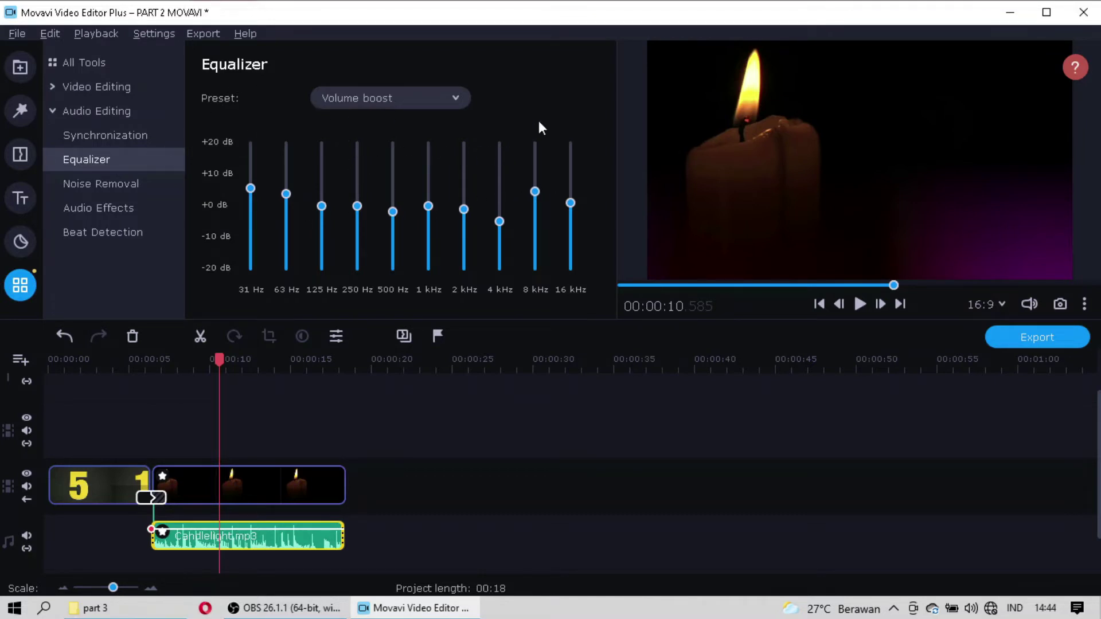
Step: Raise the 500 Hz, 2 kHz and 16 kHz bands to about +8 to +9 dB and save the settings as My preset 2
mouse_move(570, 206)
left_mouse_down()
mouse_move(574, 168)
mouse_move(576, 188)
left_mouse_up()
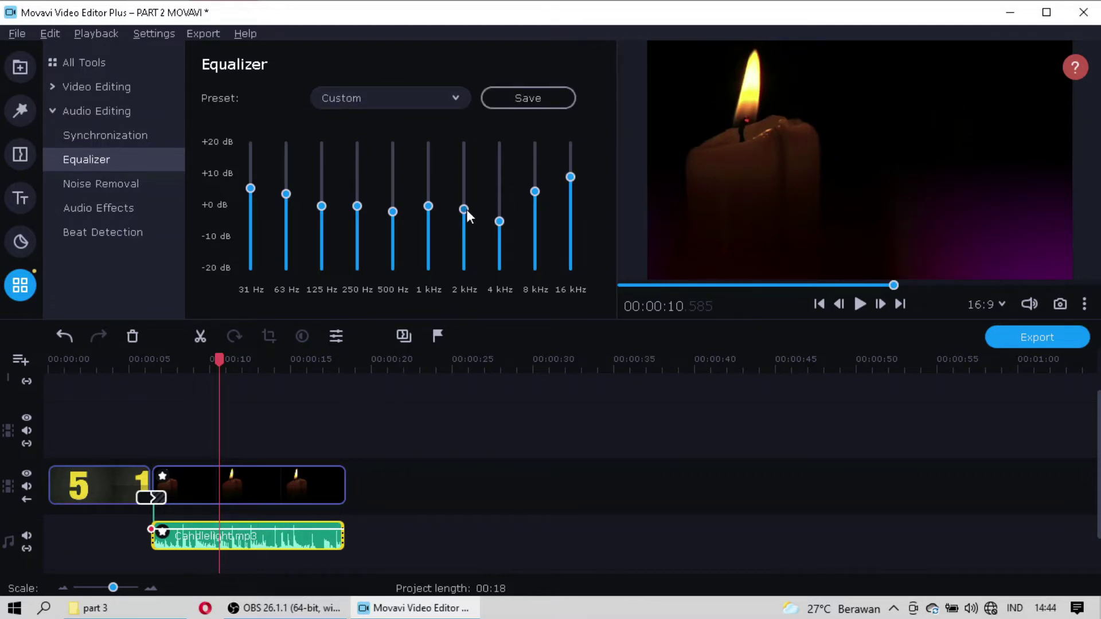
left_click_drag(400, 215, 404, 181)
left_click(514, 98)
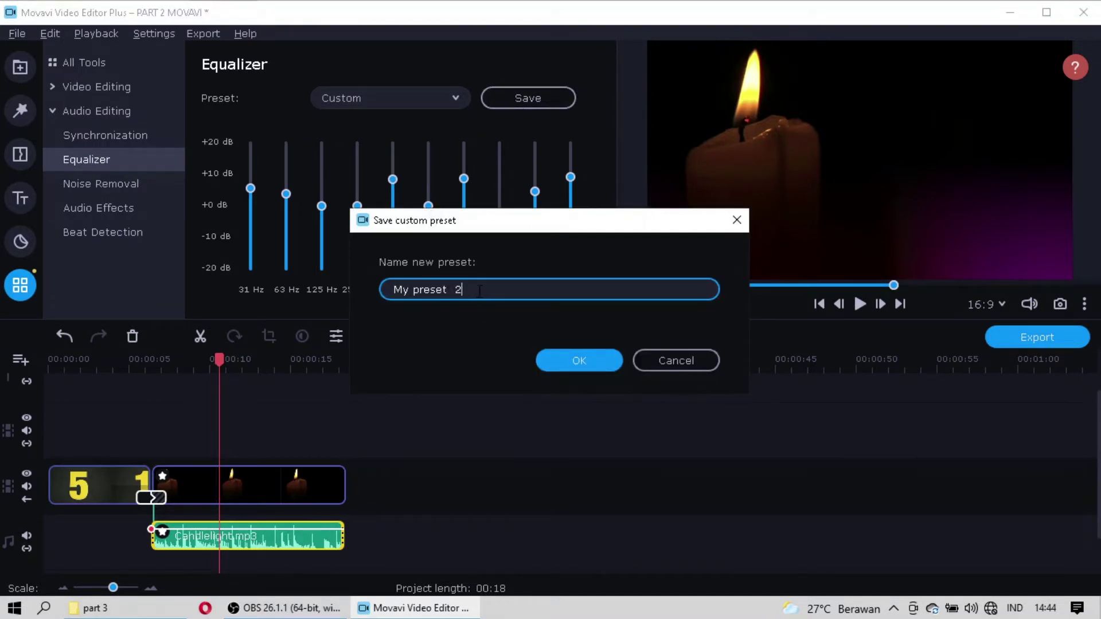
left_click(559, 358)
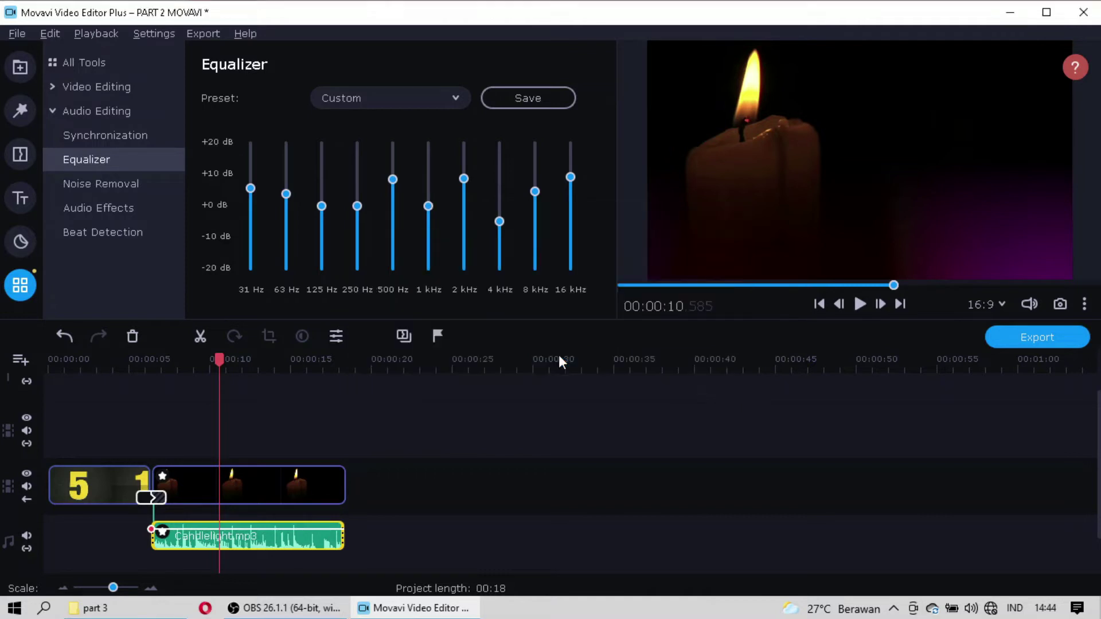
Step: Choose My preset 2 for the audio clip and preview its sound
left_click(445, 99)
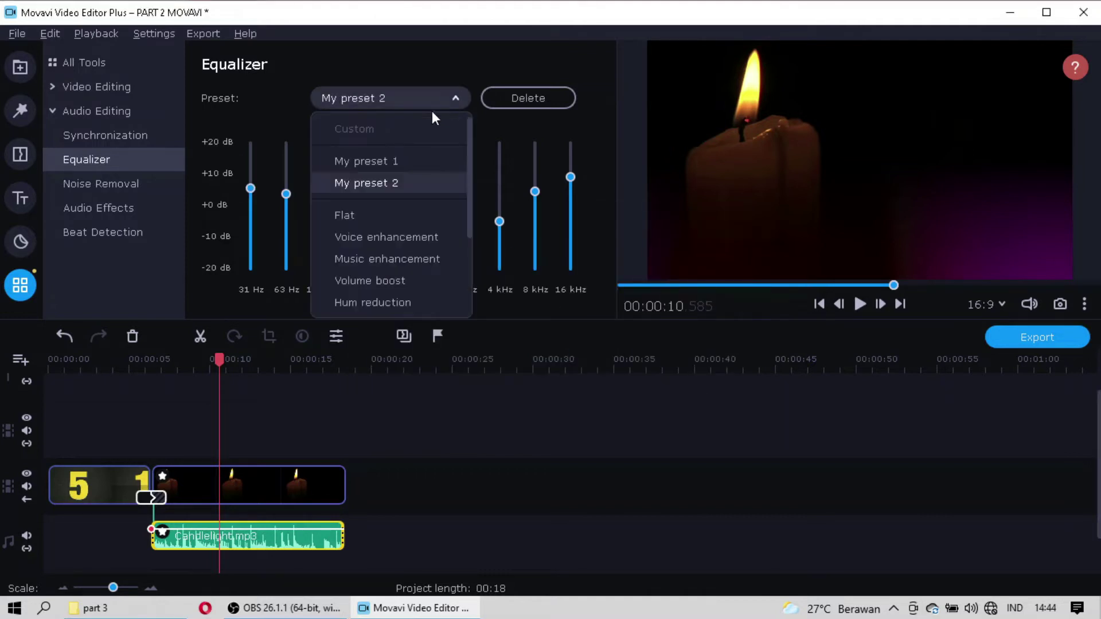
left_click(377, 183)
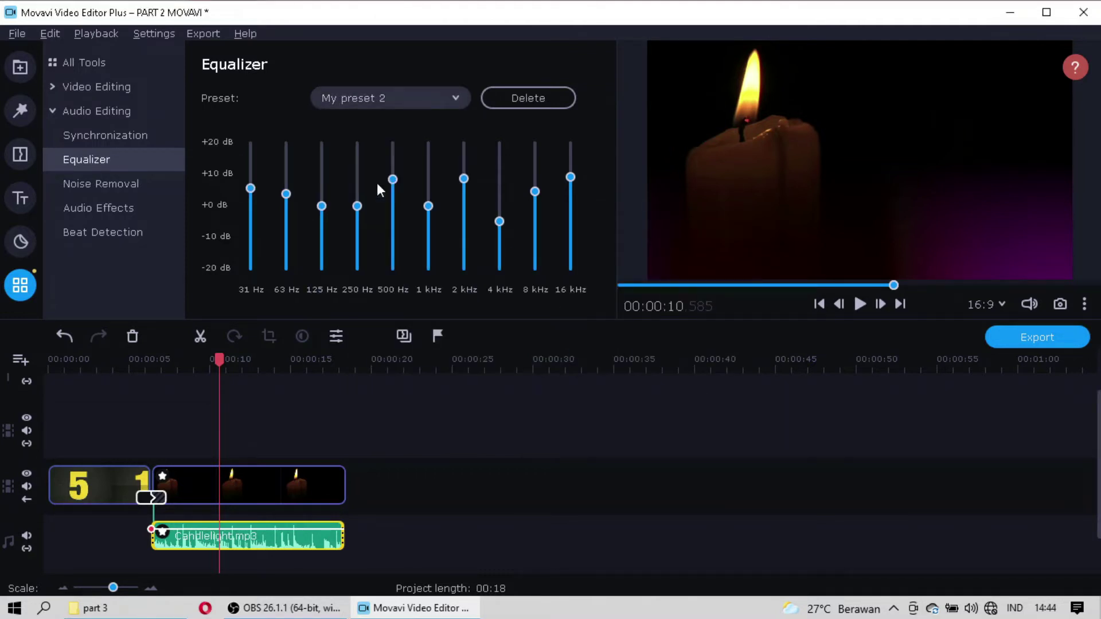
left_click(859, 303)
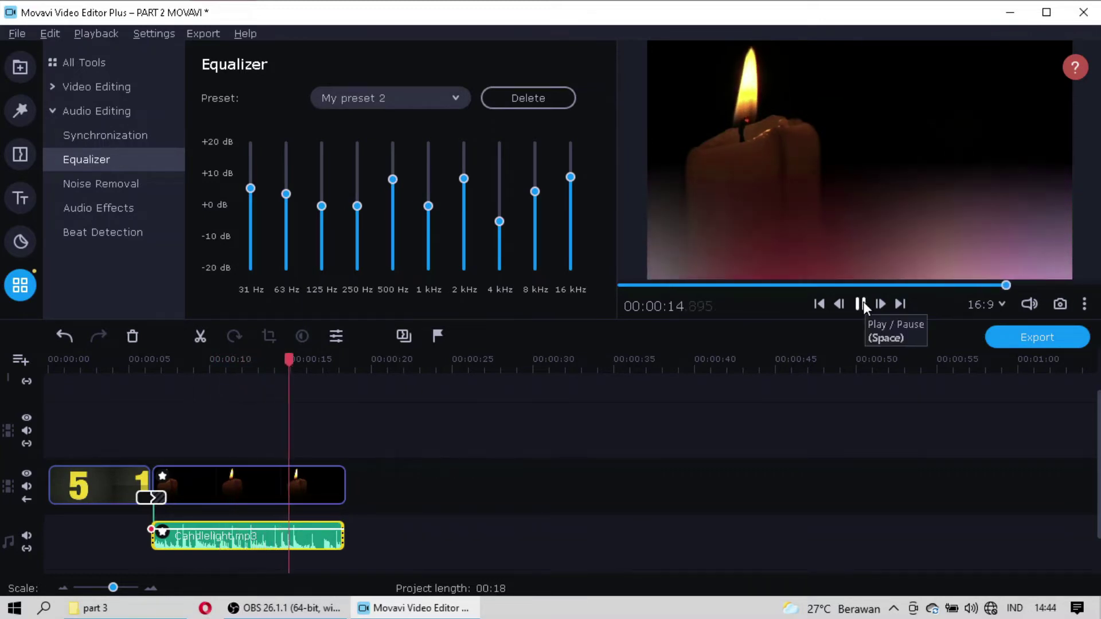
left_click(861, 304)
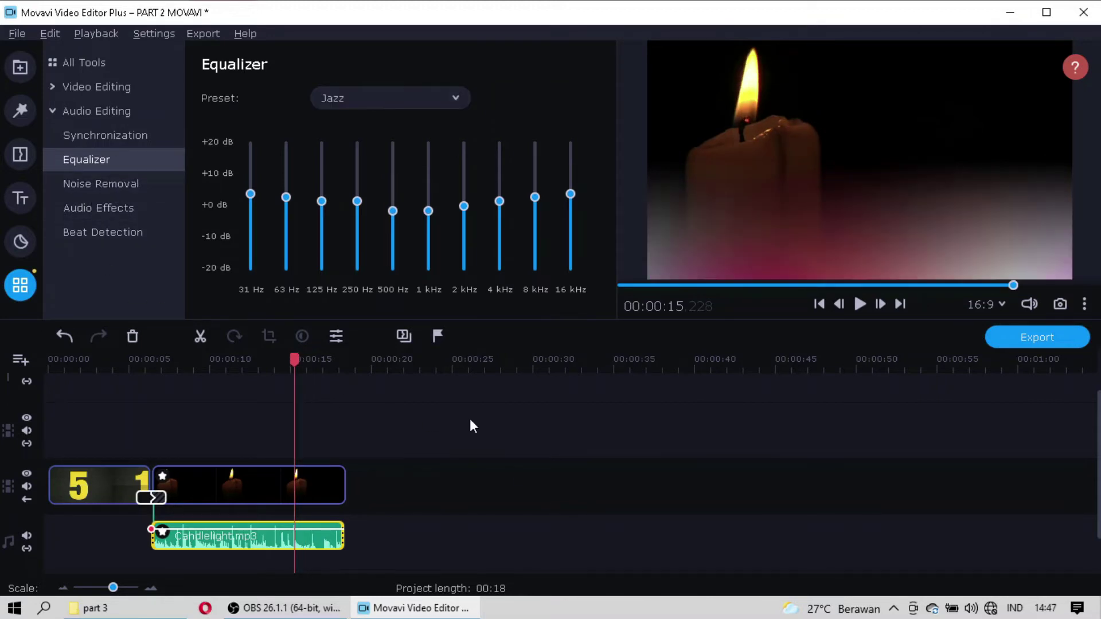
Step: Apply Noise Removal to the Candlelight.mp3 clip with noise suppression set to 60%
left_click(471, 423)
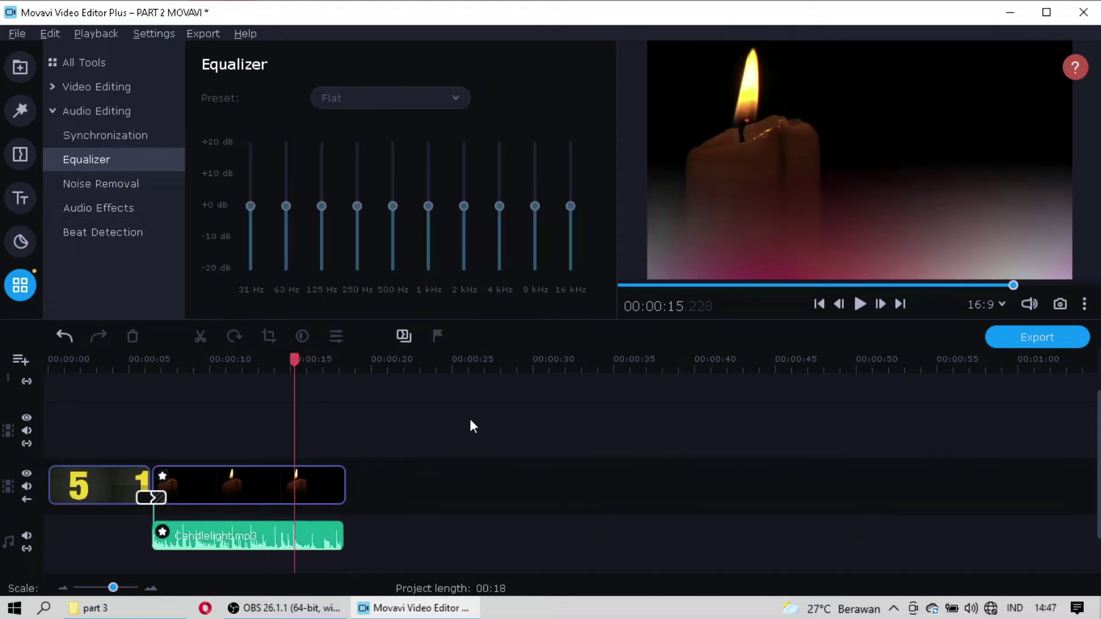
left_click(104, 185)
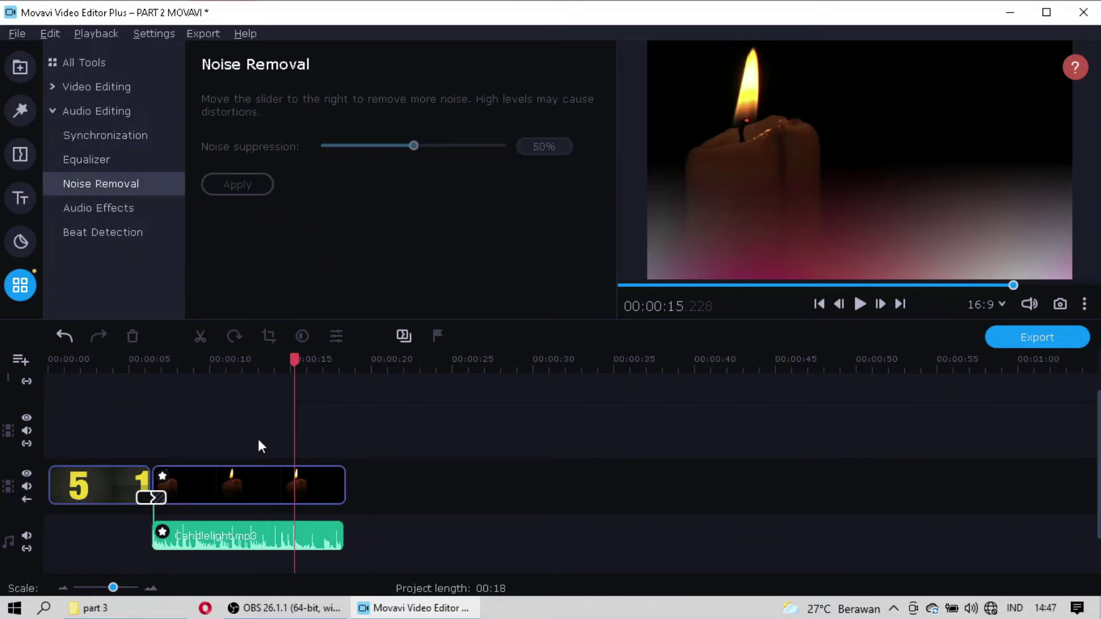
left_click(247, 537)
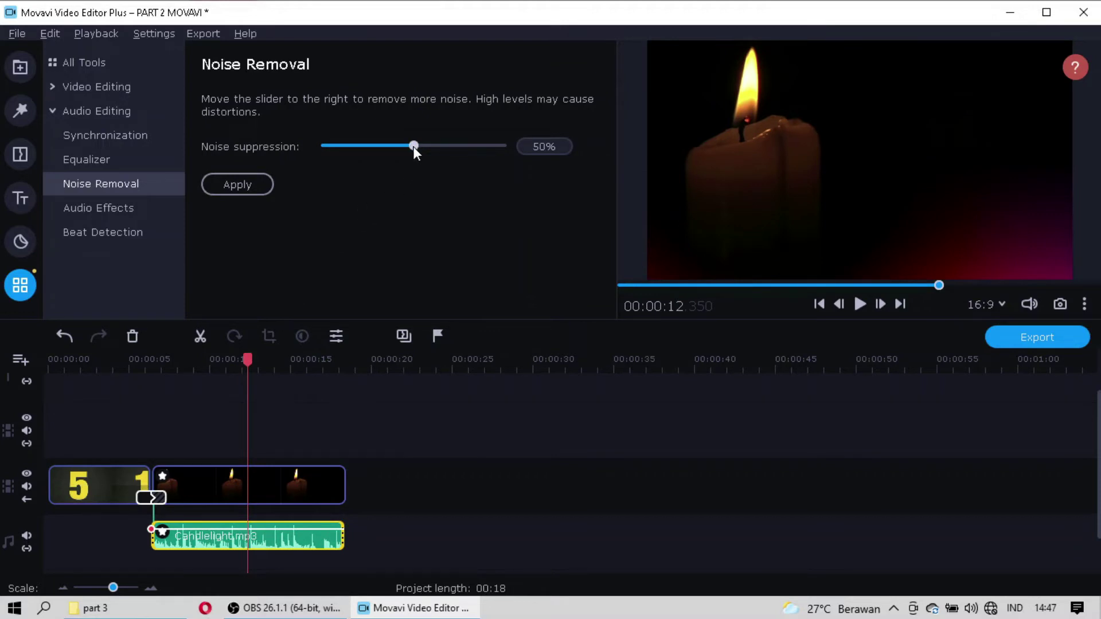
left_click(159, 359)
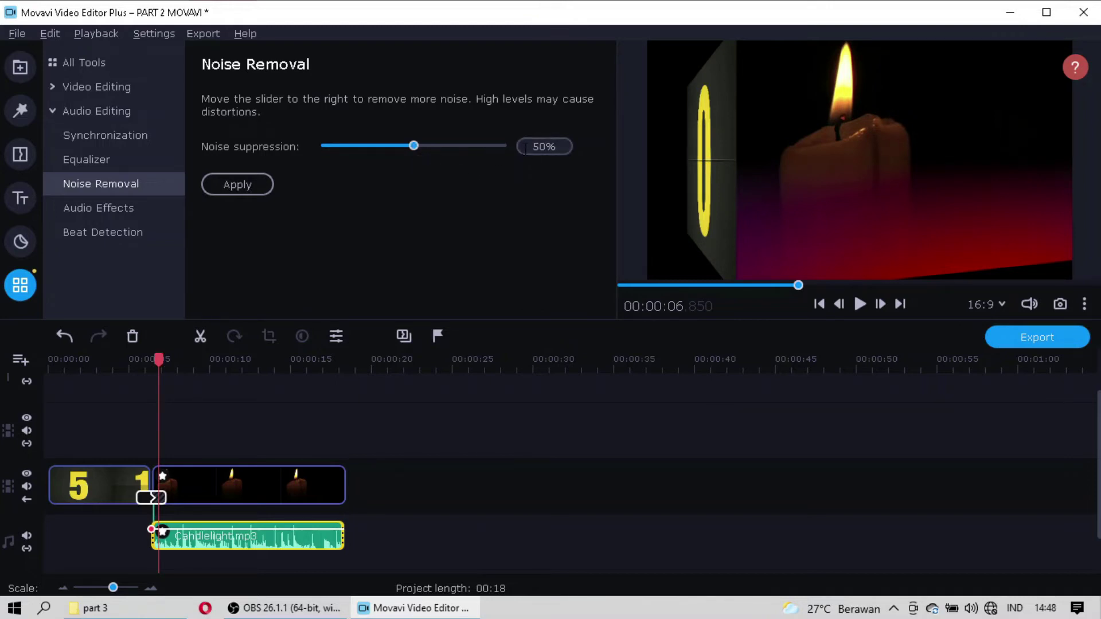
left_click(539, 147)
key("BackSpace")
type("6")
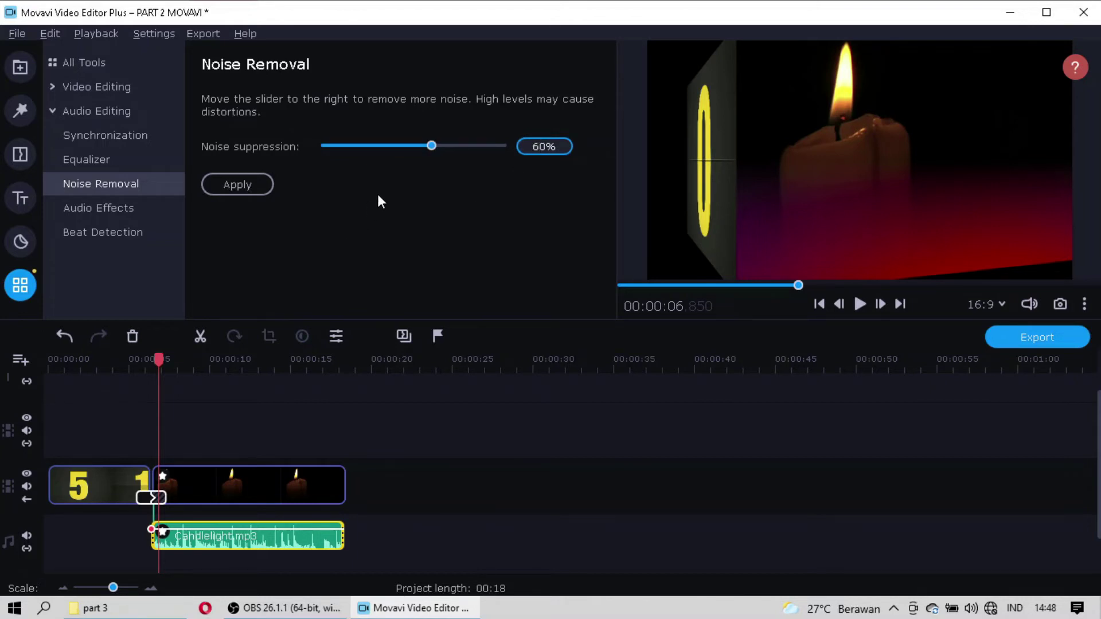
left_click(236, 186)
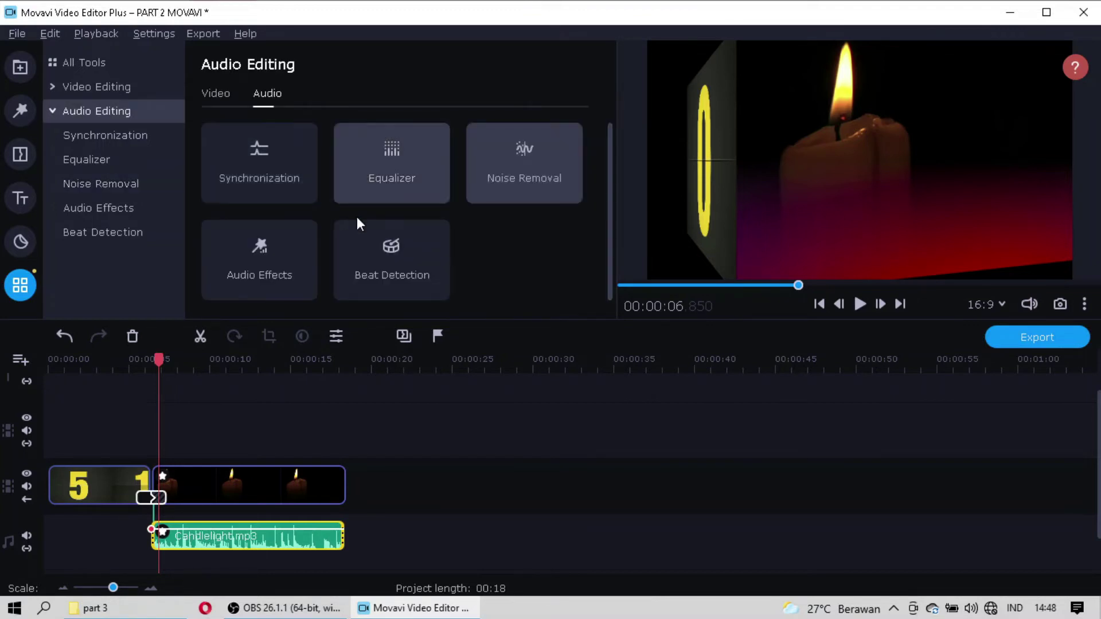
left_click(287, 543)
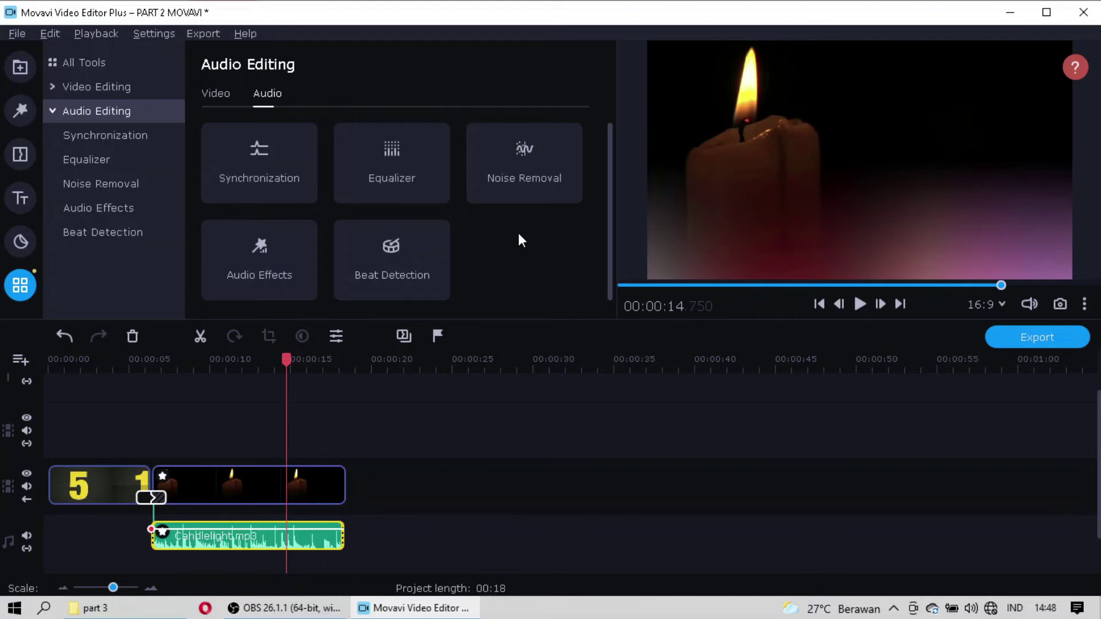
left_click(248, 537)
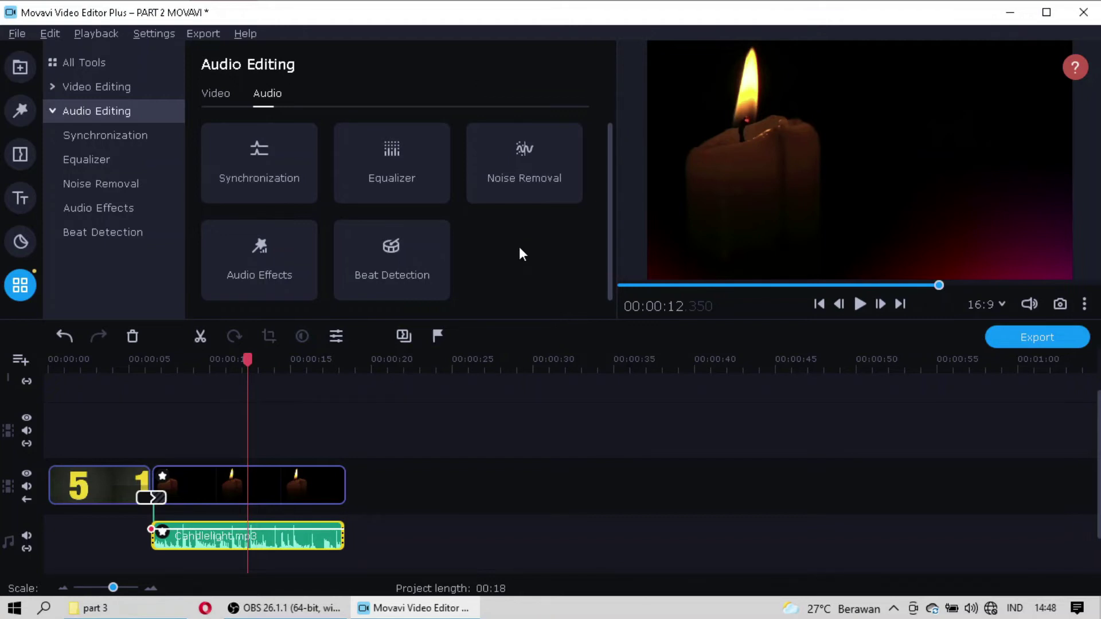
left_click(159, 359)
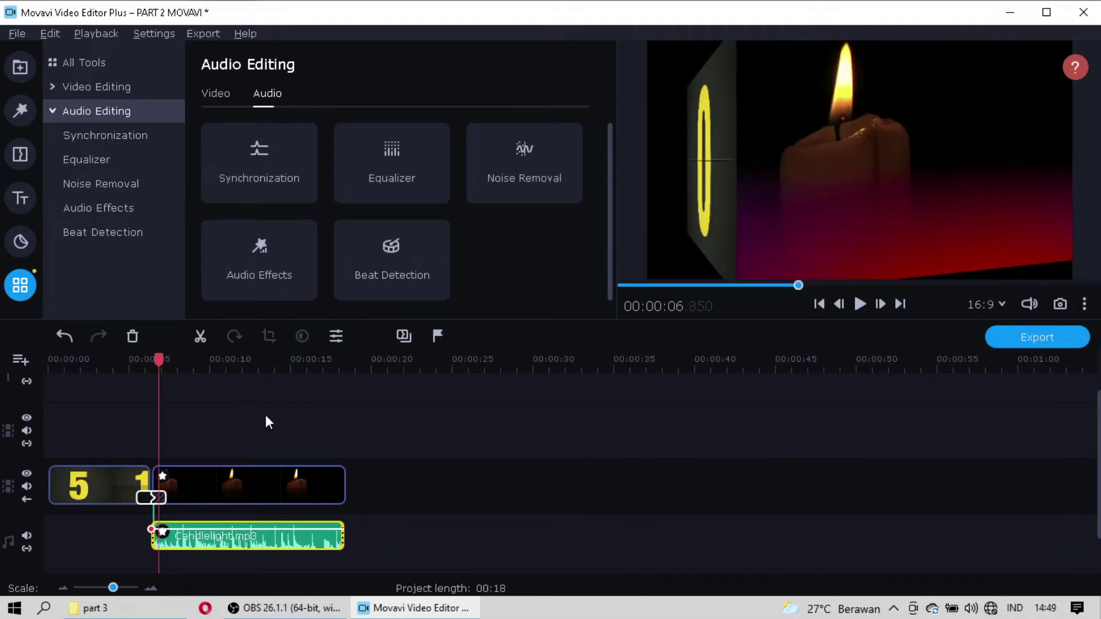
left_click(266, 413)
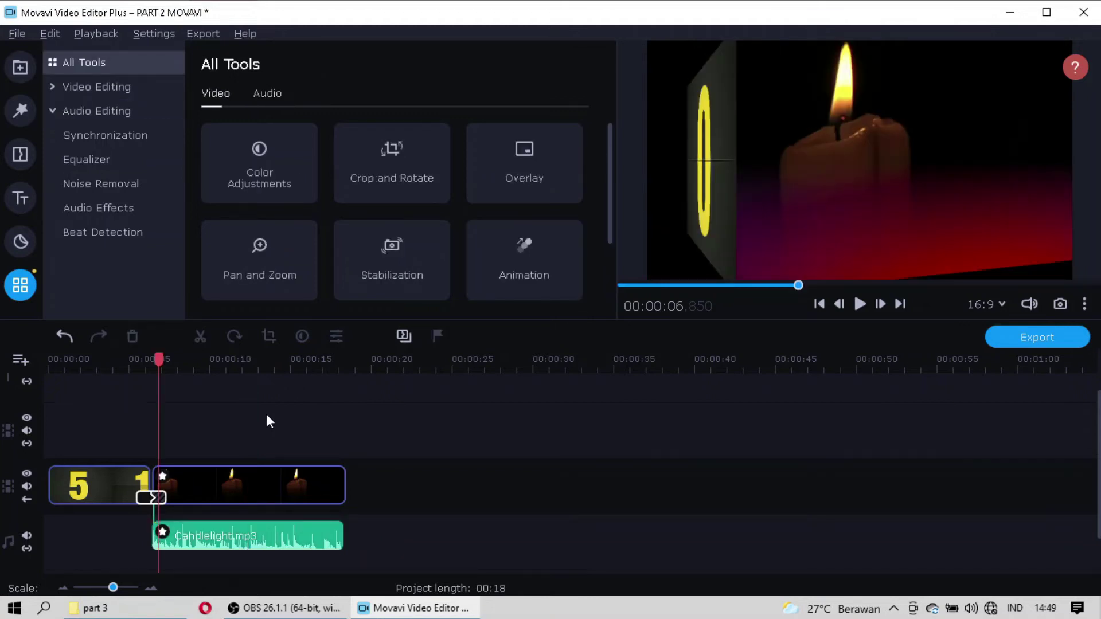
Step: Apply the Robot audio effect to the Candlelight.mp3 clip and preview its sound from about 7 seconds
left_click(115, 207)
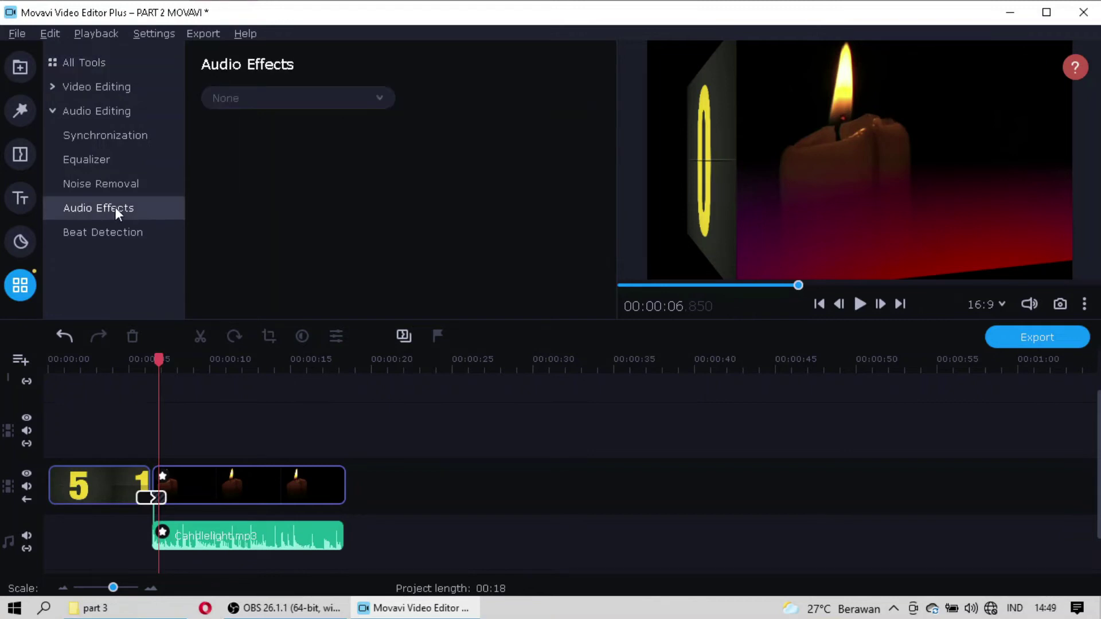
left_click(225, 539)
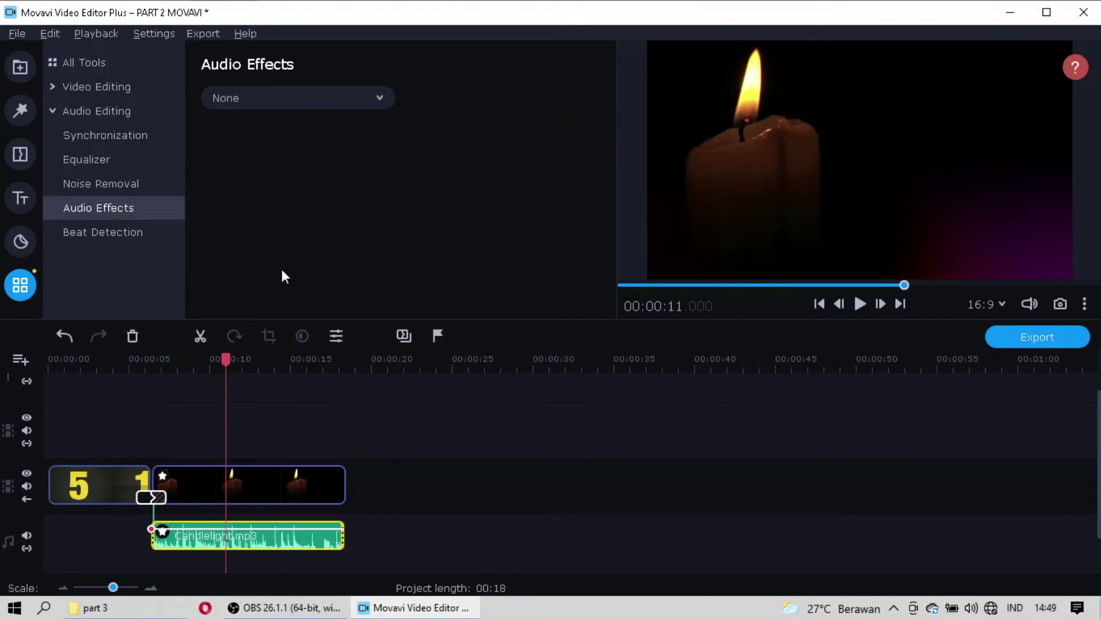
left_click(375, 101)
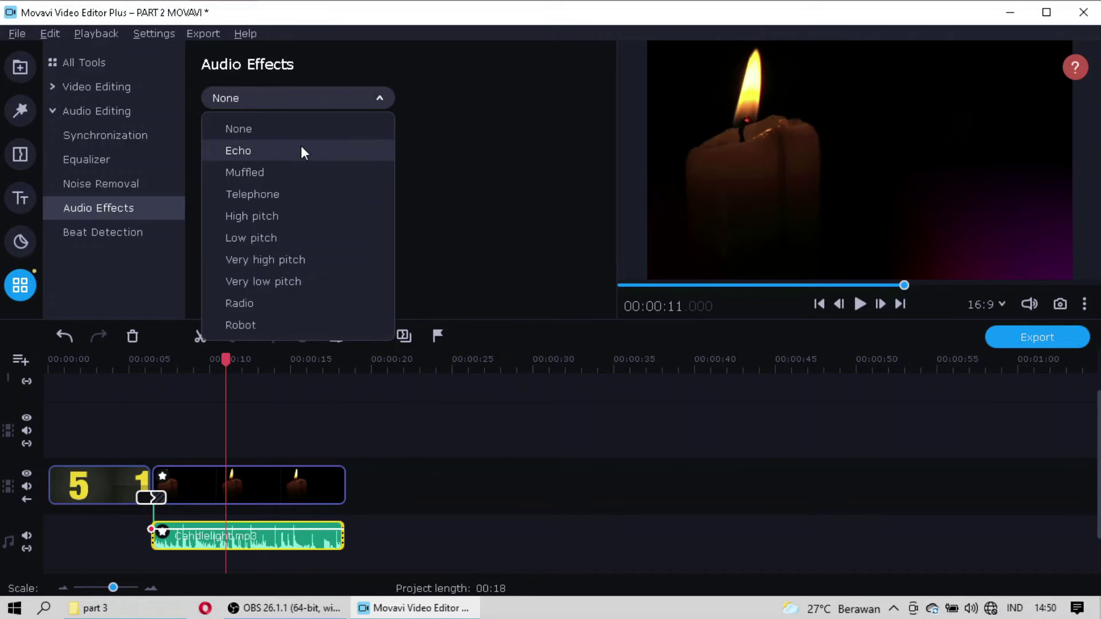
left_click(258, 325)
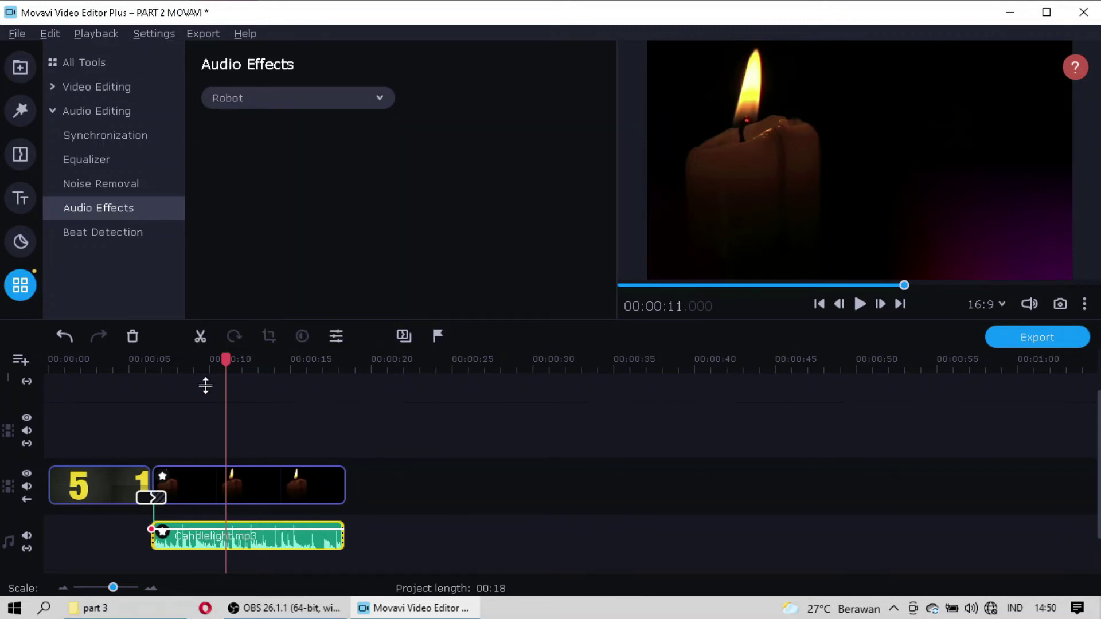
left_click(161, 367)
left_click(856, 304)
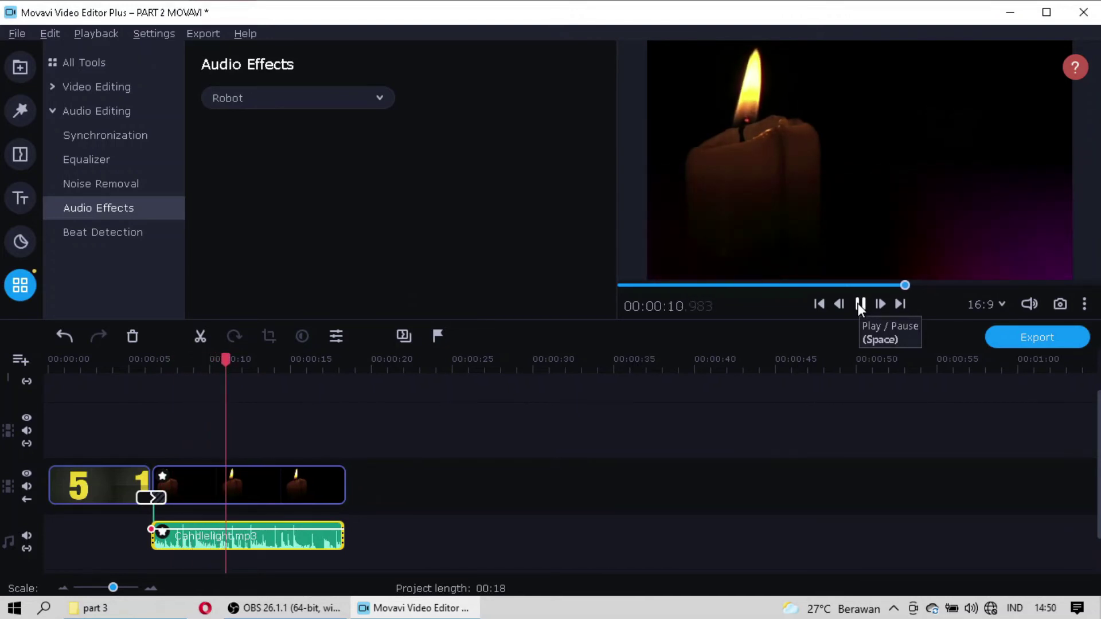
left_click(858, 304)
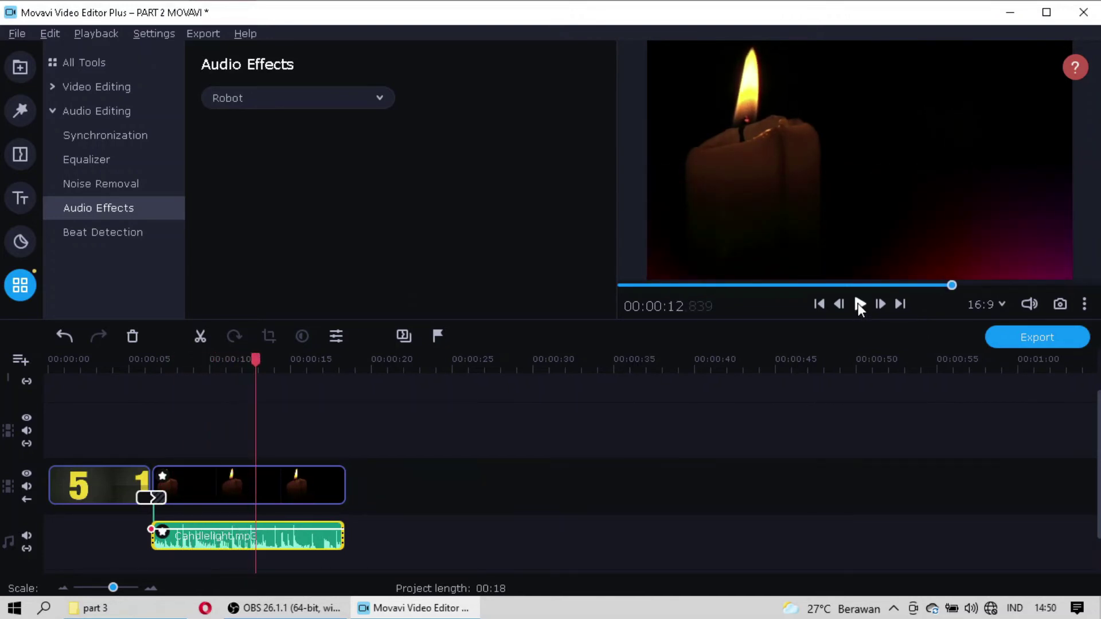
Step: Switch the clip's audio effect to Very high pitch and preview it from near the start of the audio
left_click(381, 97)
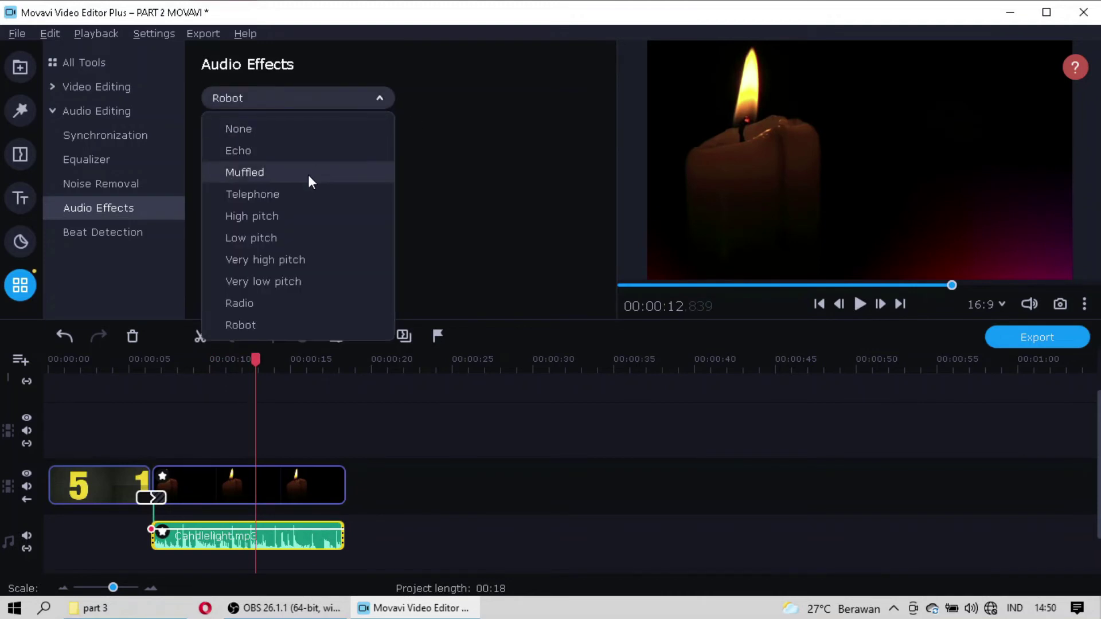
left_click(279, 256)
left_click(154, 363)
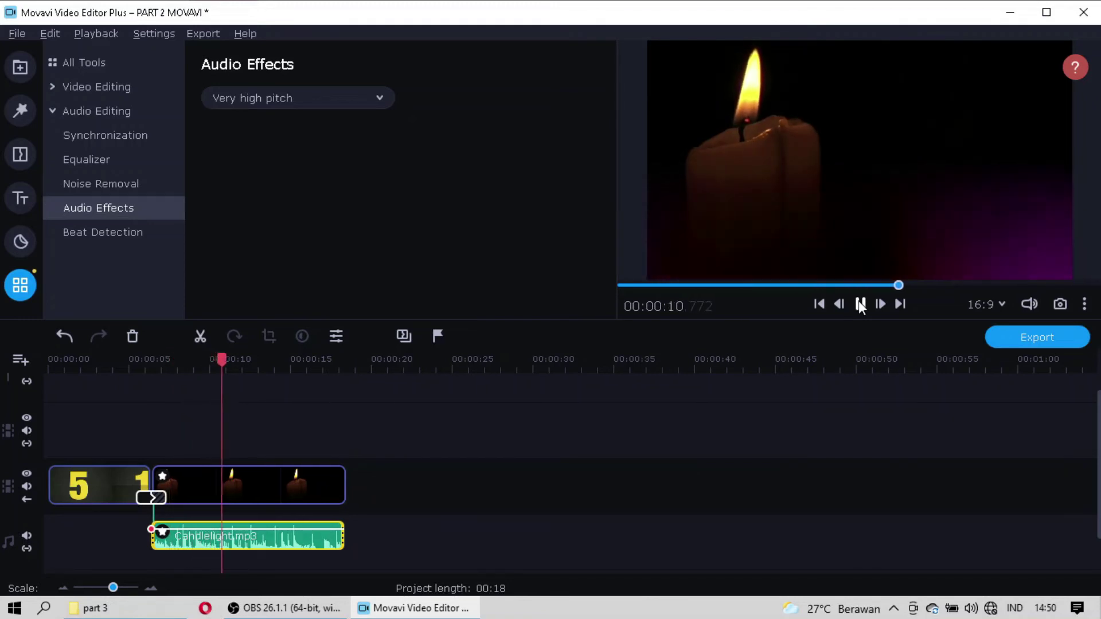
left_click(860, 304)
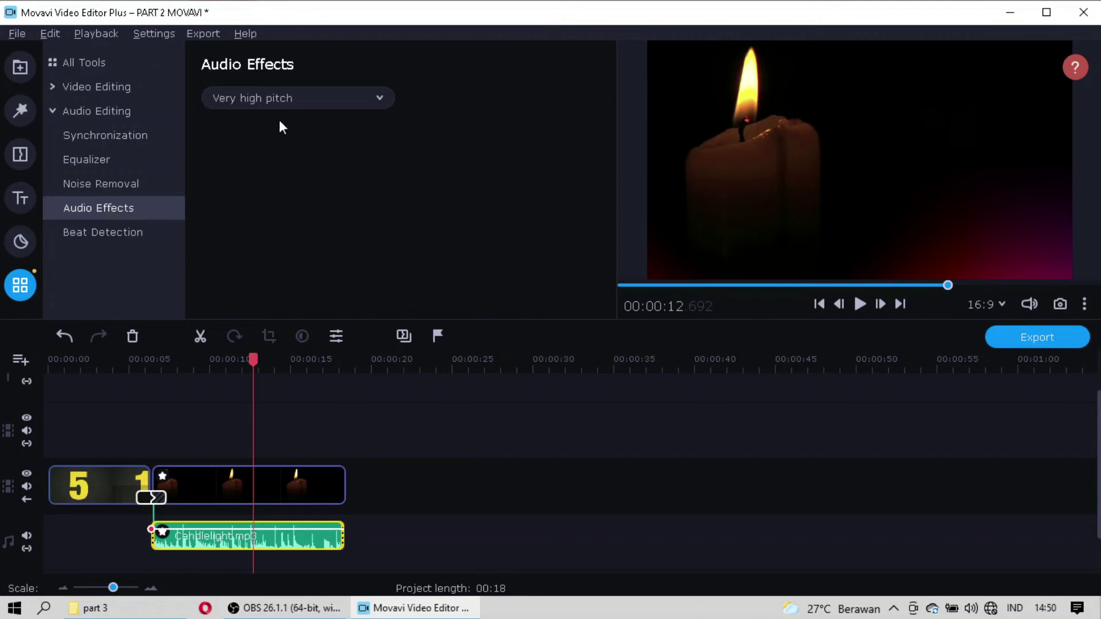
Step: Set the clip's audio effect to None and play back the unaltered sound
left_click(328, 99)
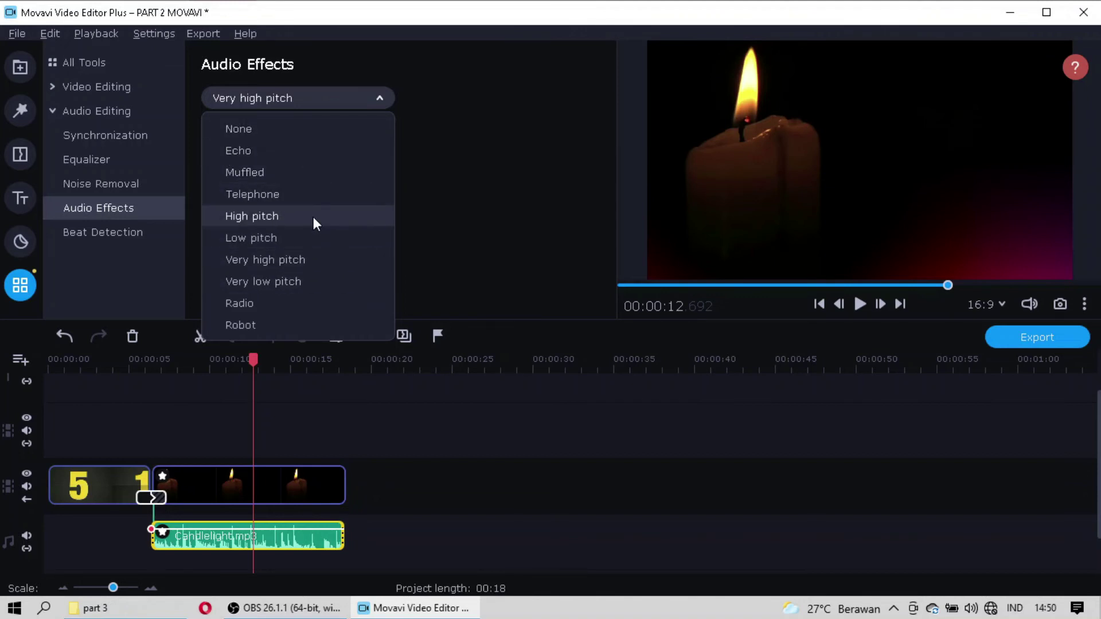
left_click(246, 132)
left_click(858, 305)
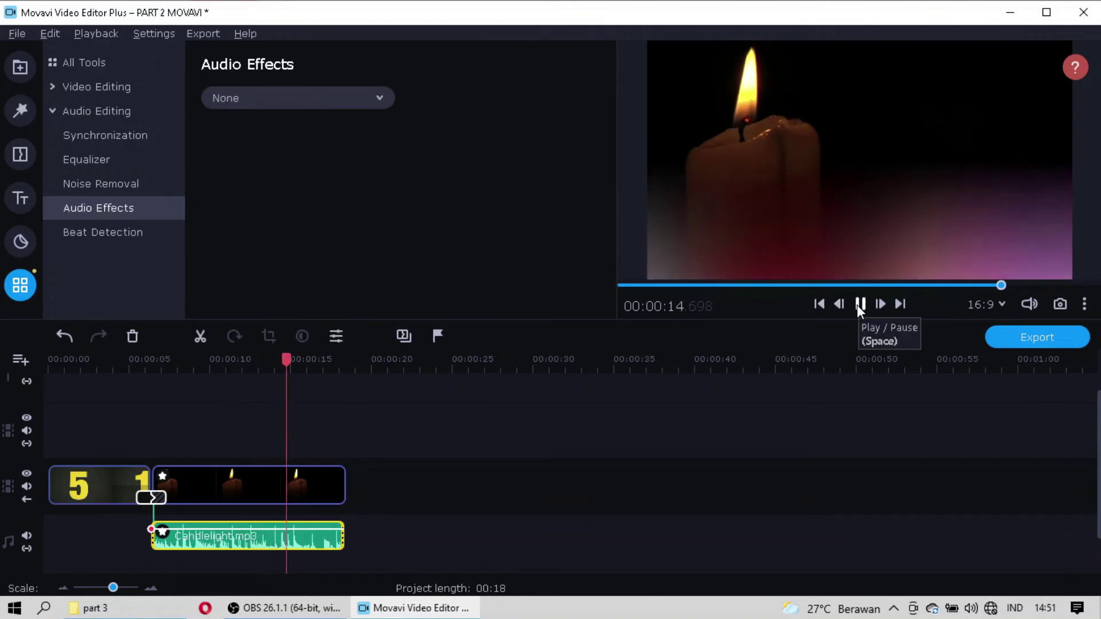
left_click(858, 305)
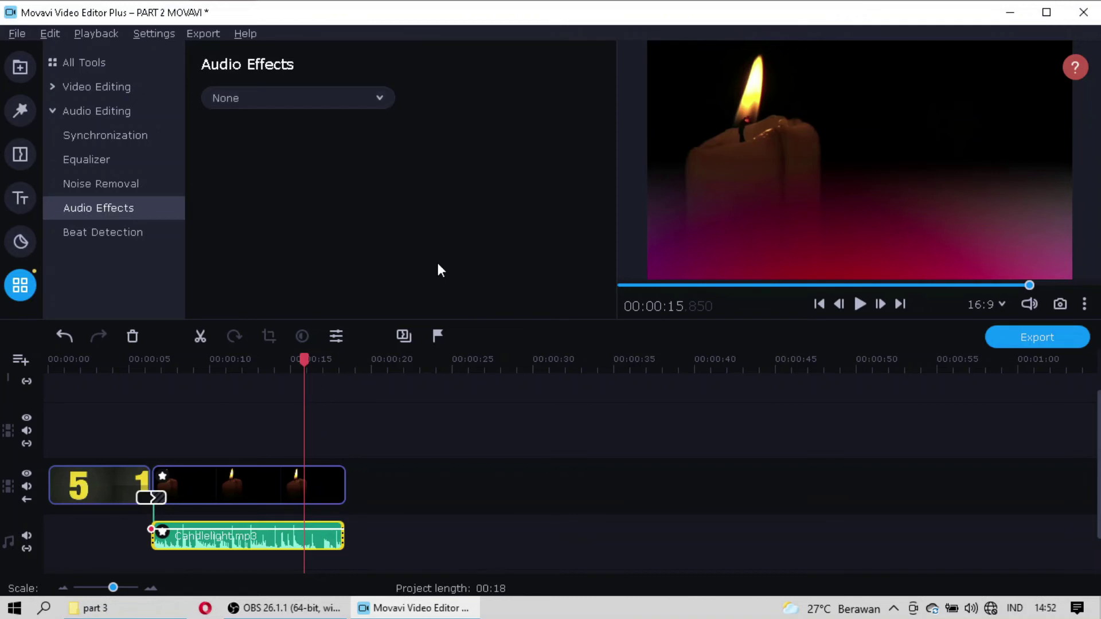
Step: Run Beat Detection with the candle video clip and the Candlelight.mp3 clip both selected
left_click(100, 236)
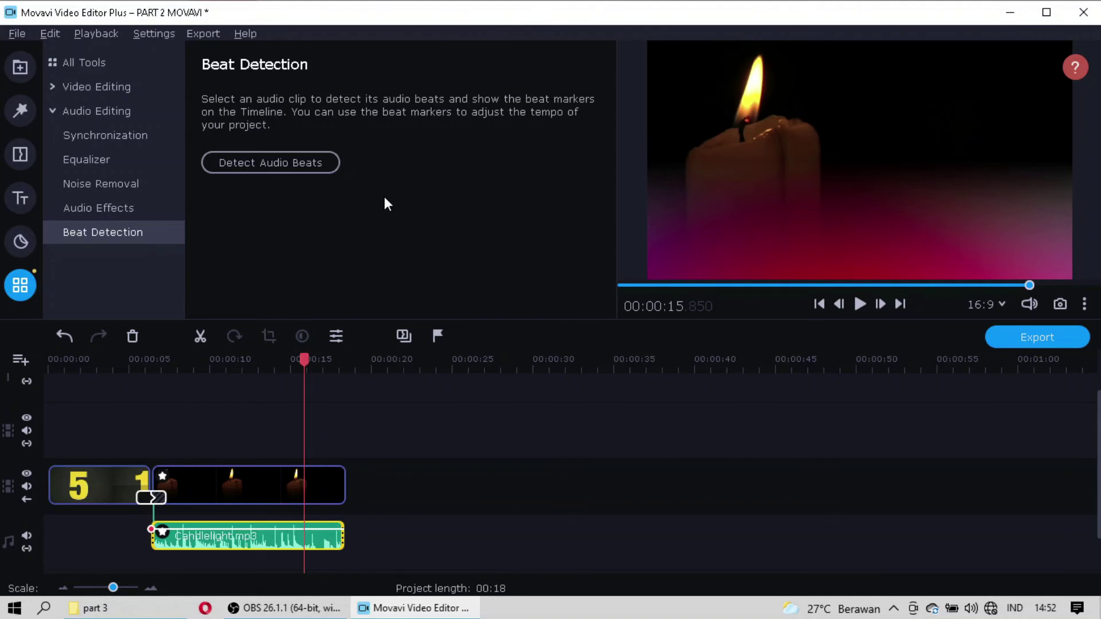
key("ctrl+z")
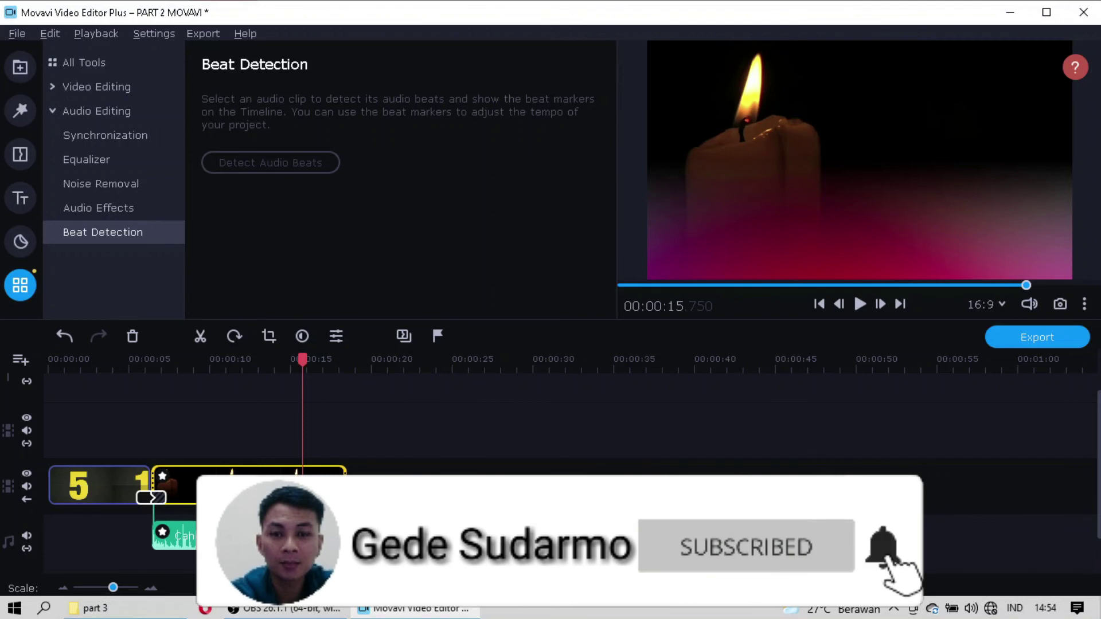
left_click(238, 480)
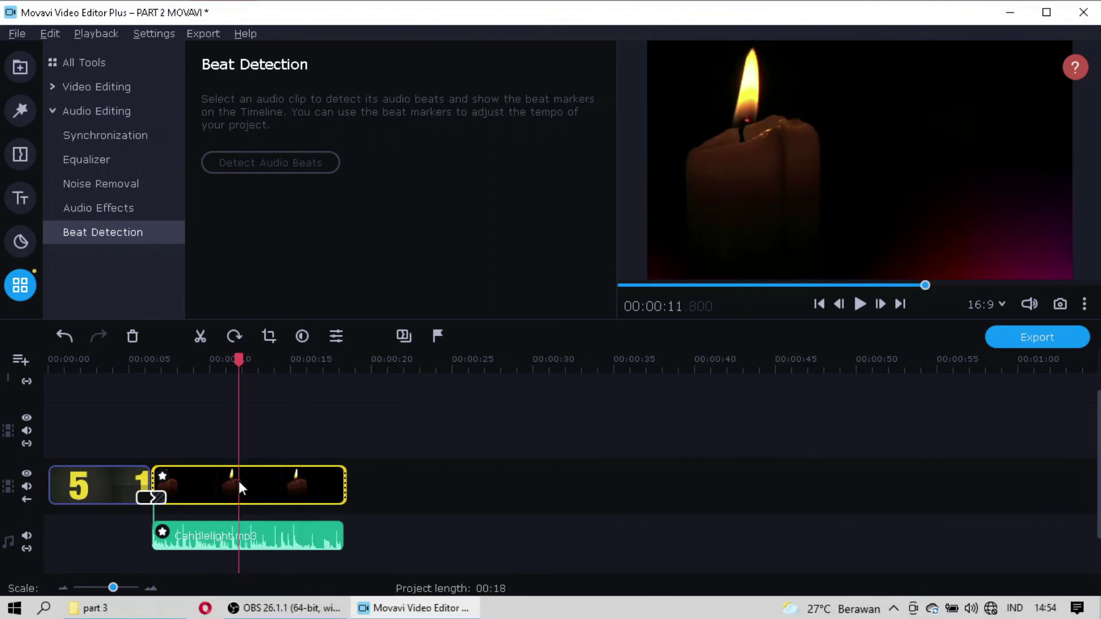
left_click(263, 528)
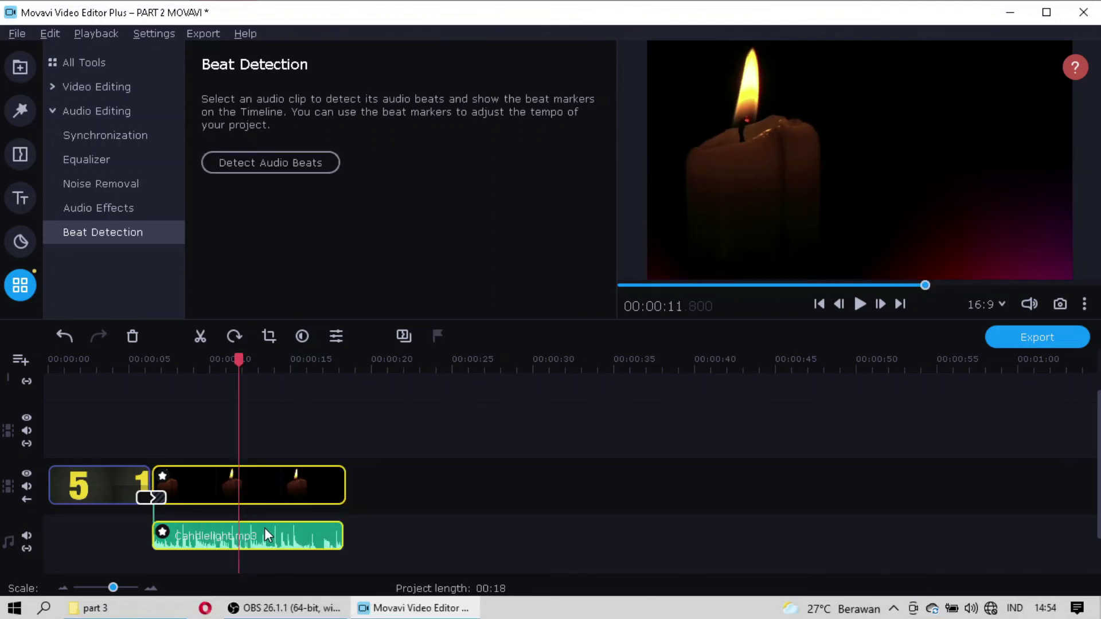
left_click(287, 164)
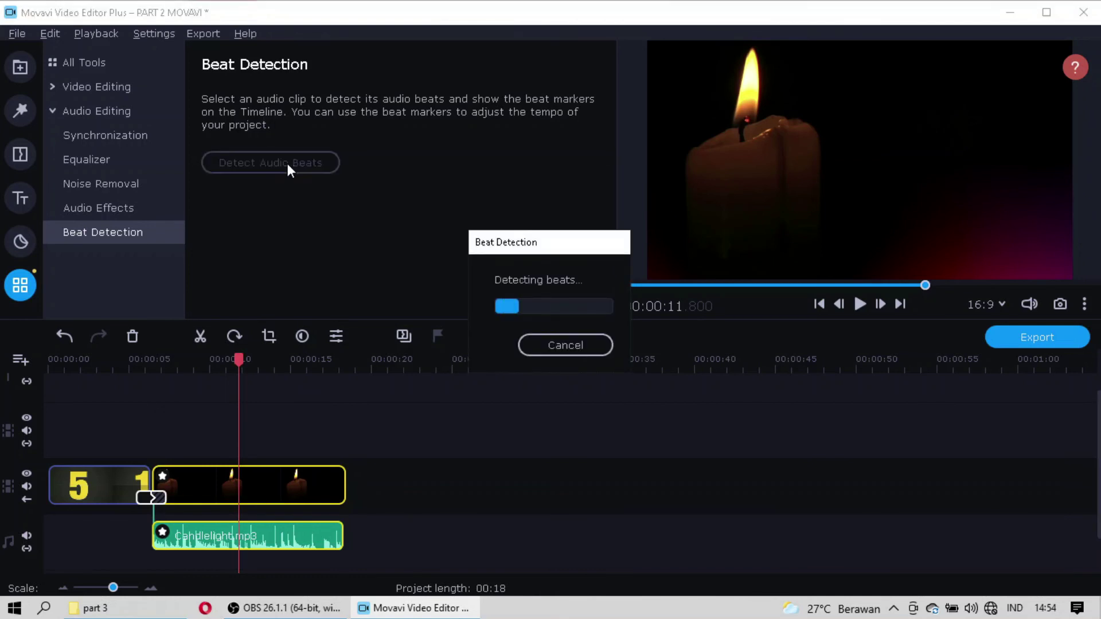